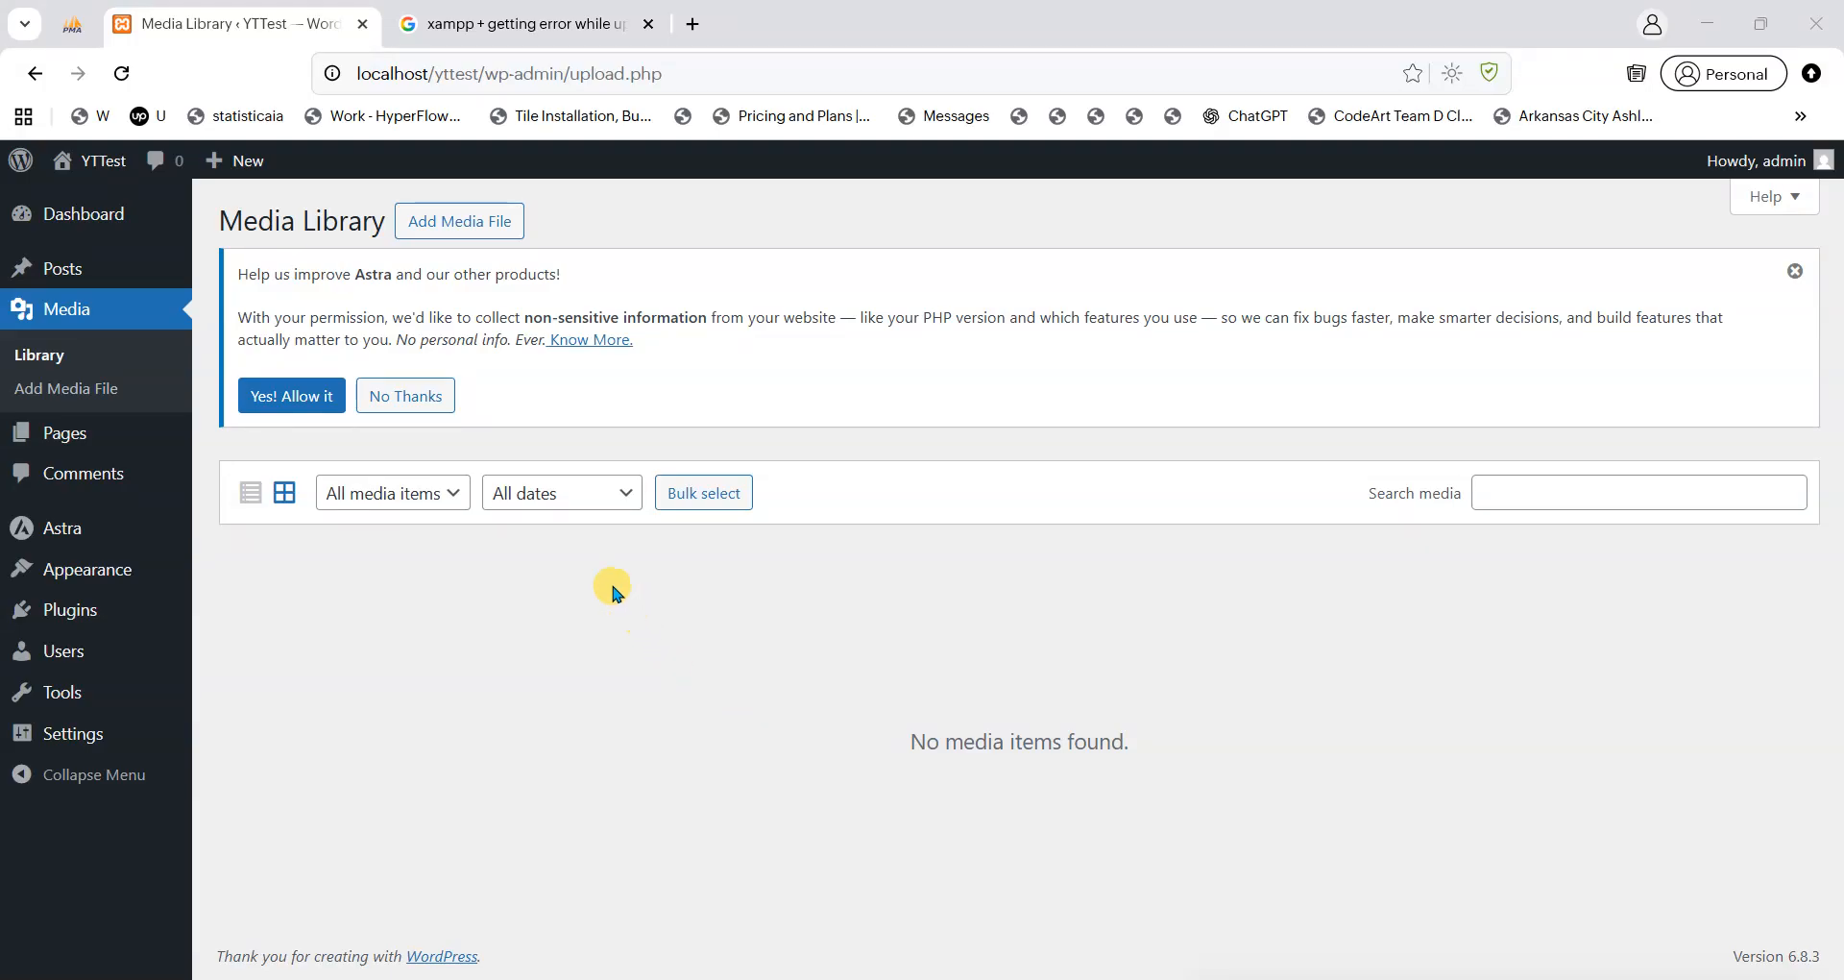
Try to upload the Our-Cranes-Edited image from the Downloads folder to the Media Library.
{"action": "left_click", "coordinate": [448, 227]}
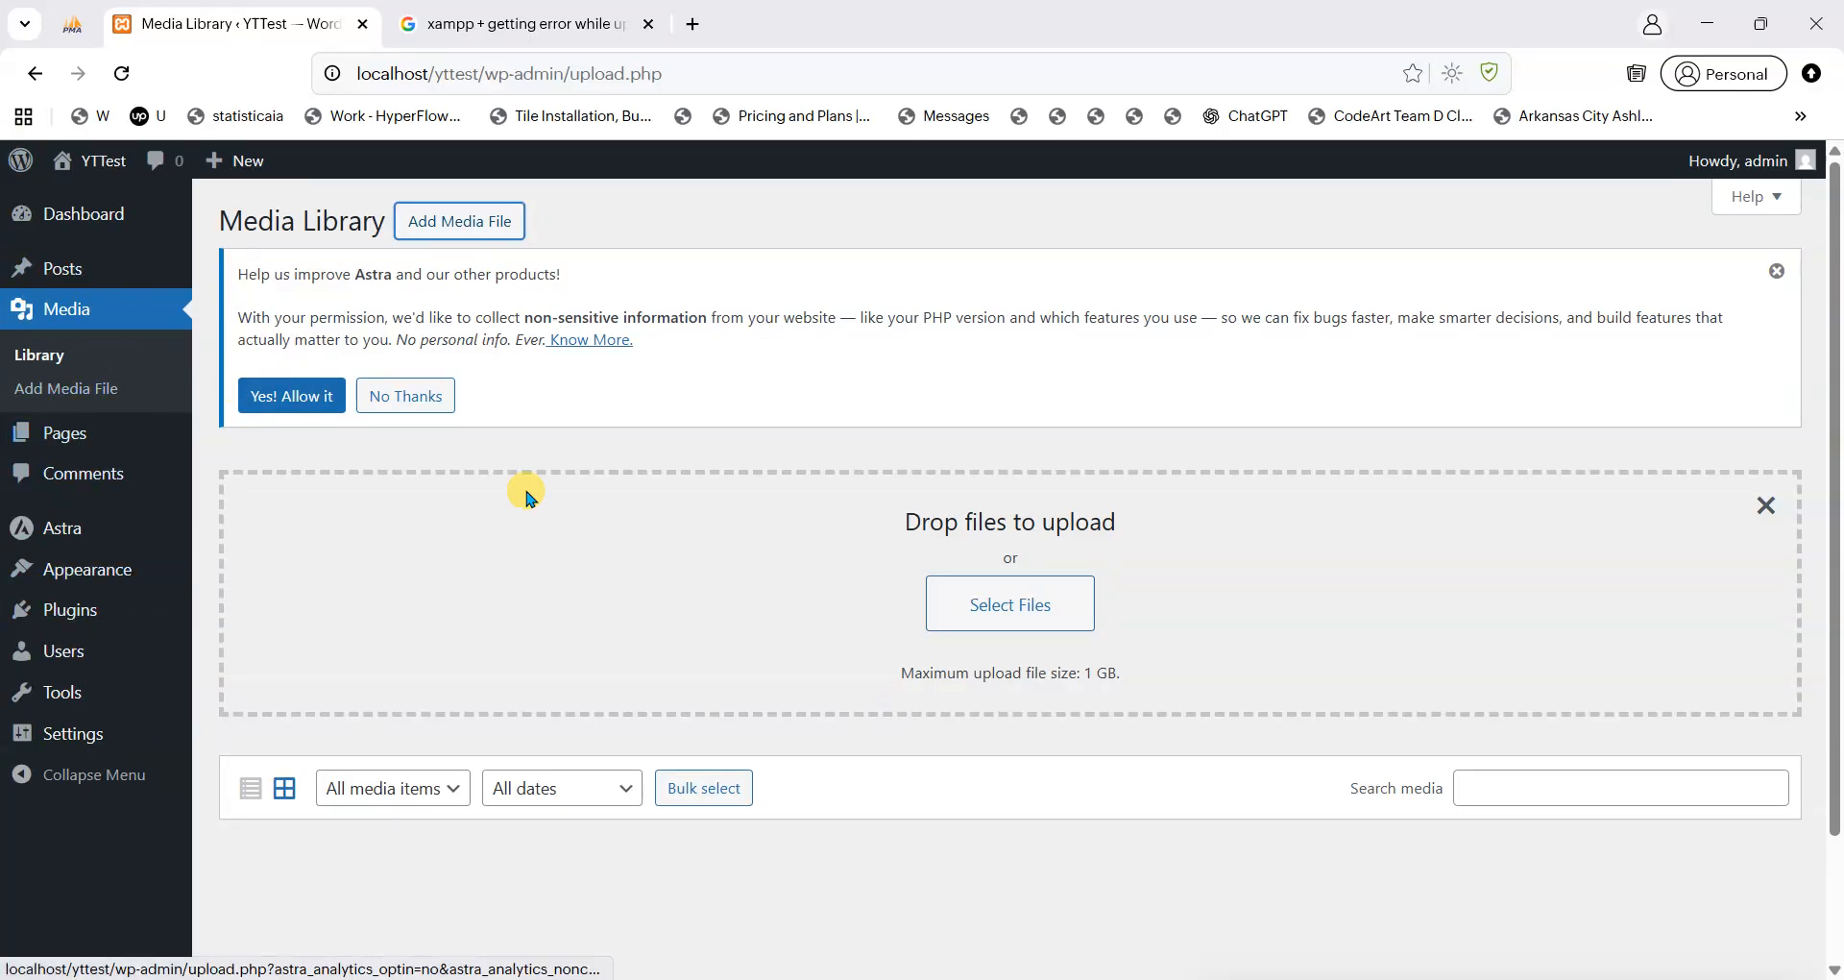
{"action": "left_click", "coordinate": [1041, 609]}
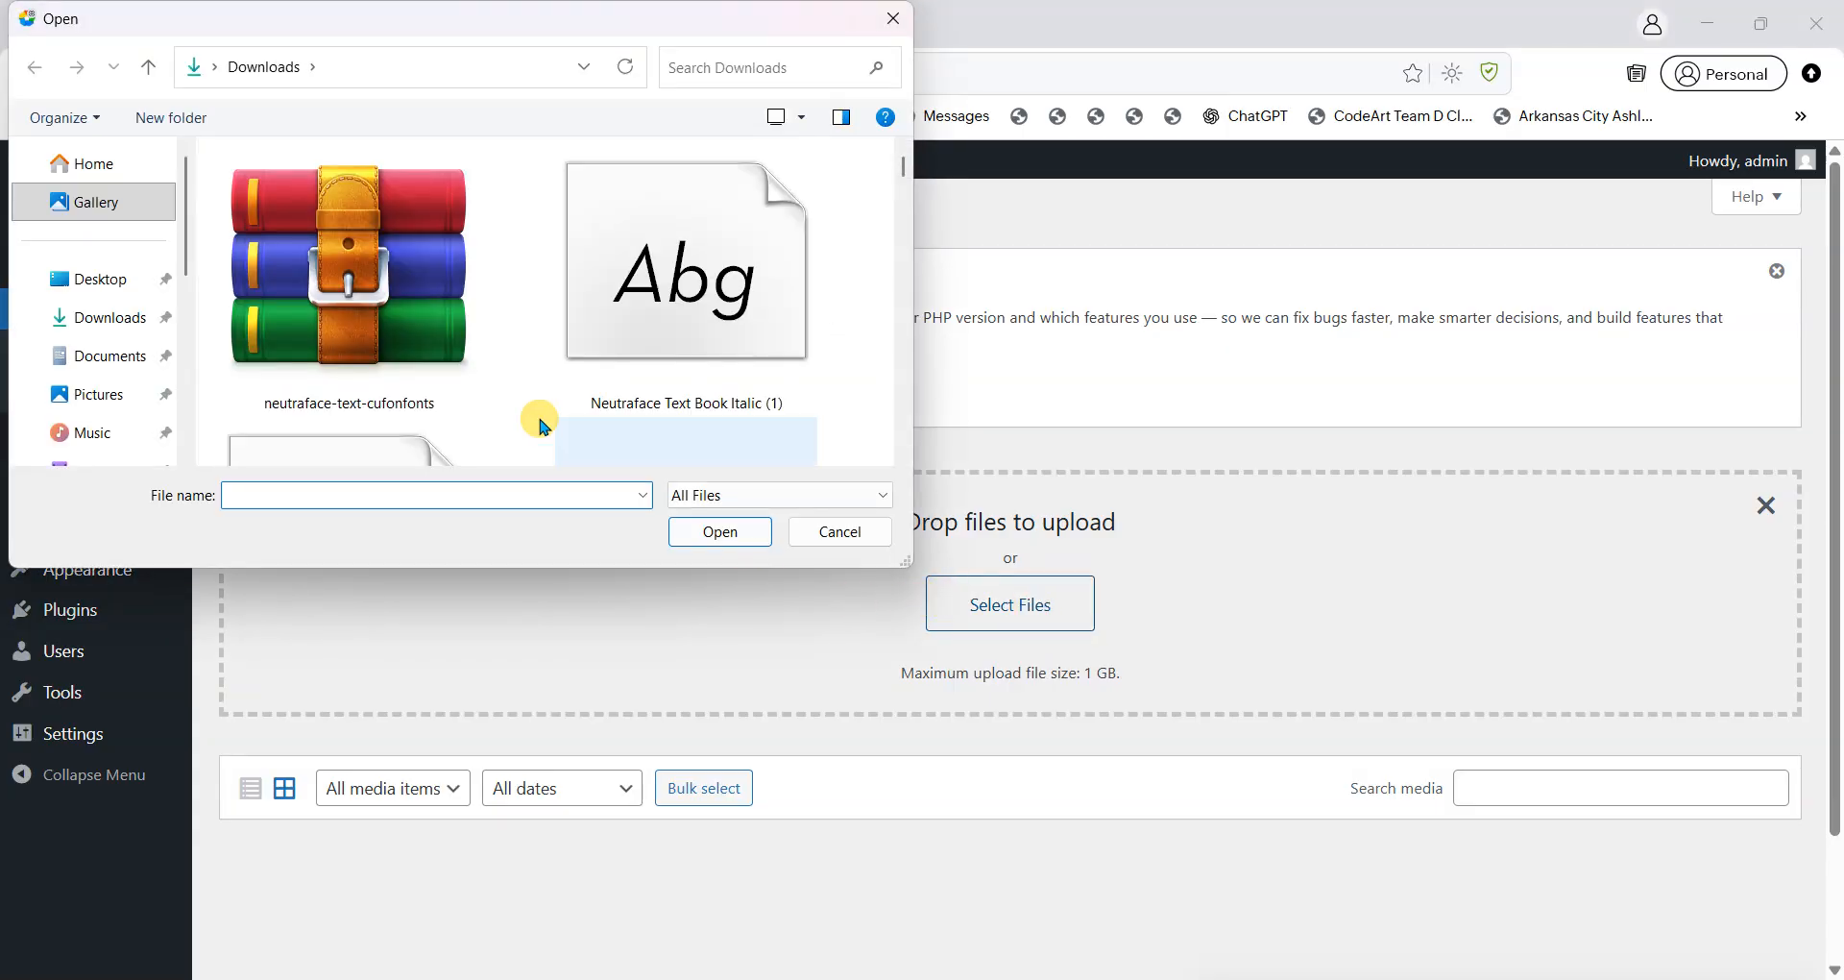
{"action": "scroll", "coordinate": [471, 375], "scroll_direction": "down", "scroll_amount": 10}
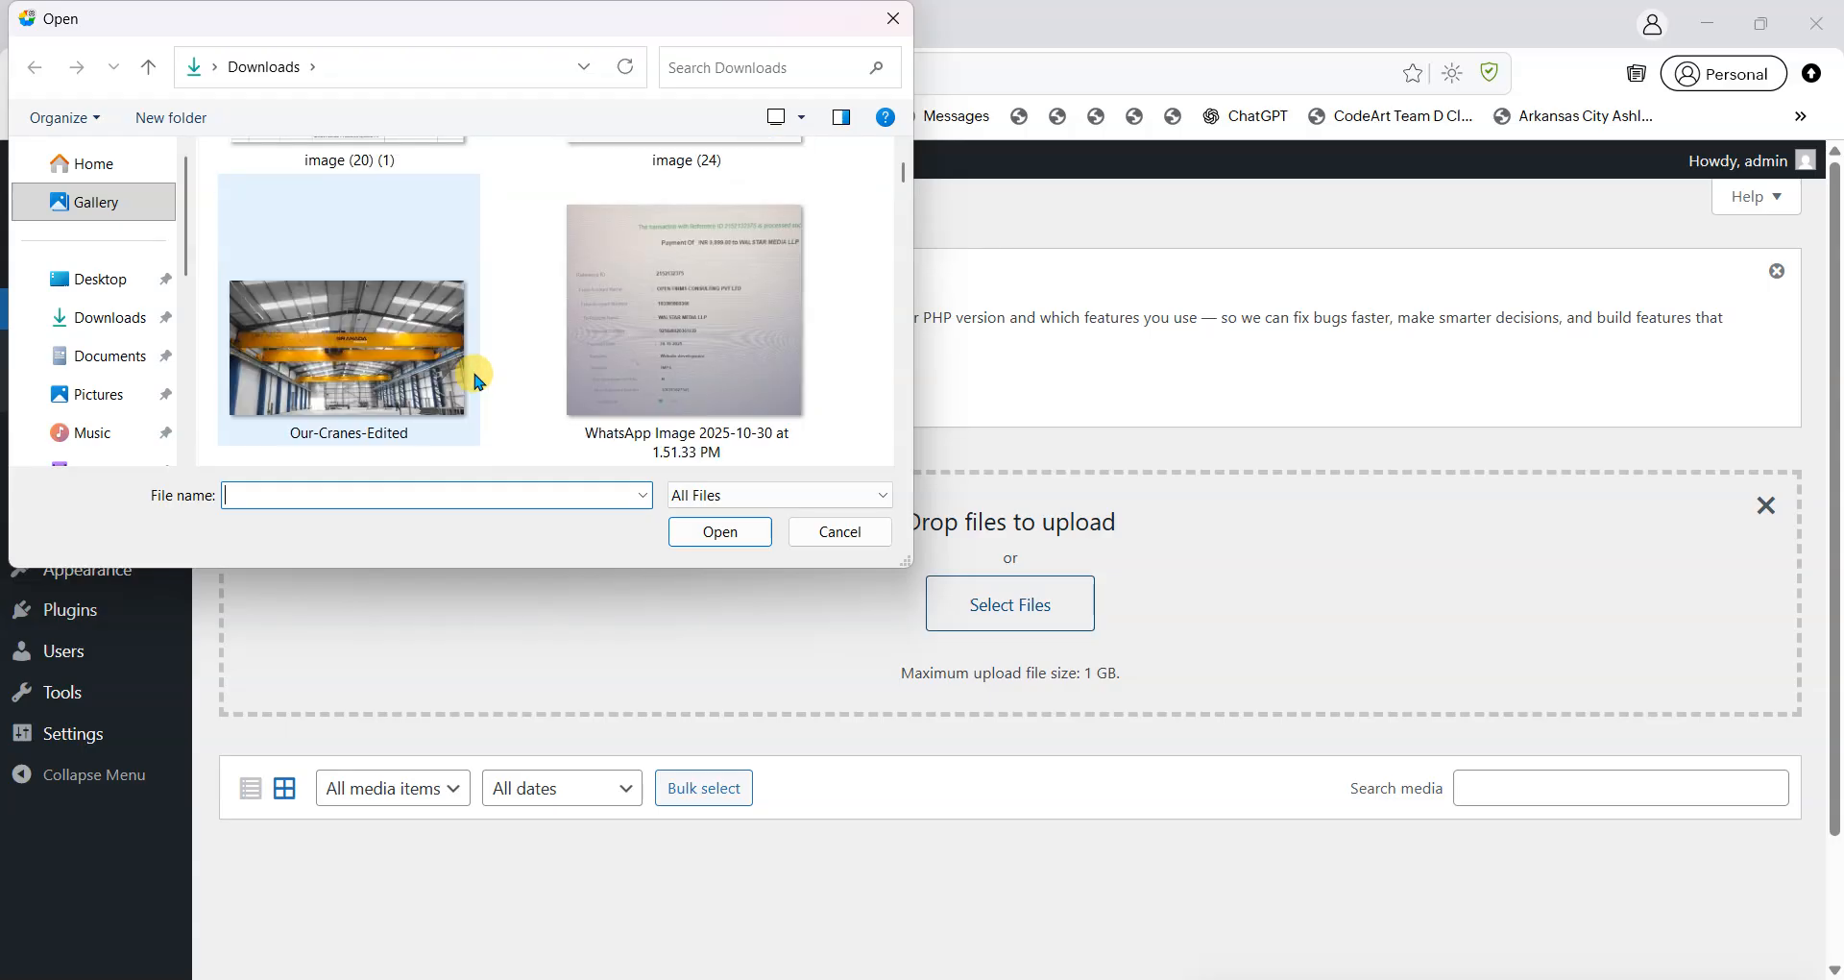
{"action": "left_click", "coordinate": [478, 380]}
{"action": "left_click", "coordinate": [721, 531]}
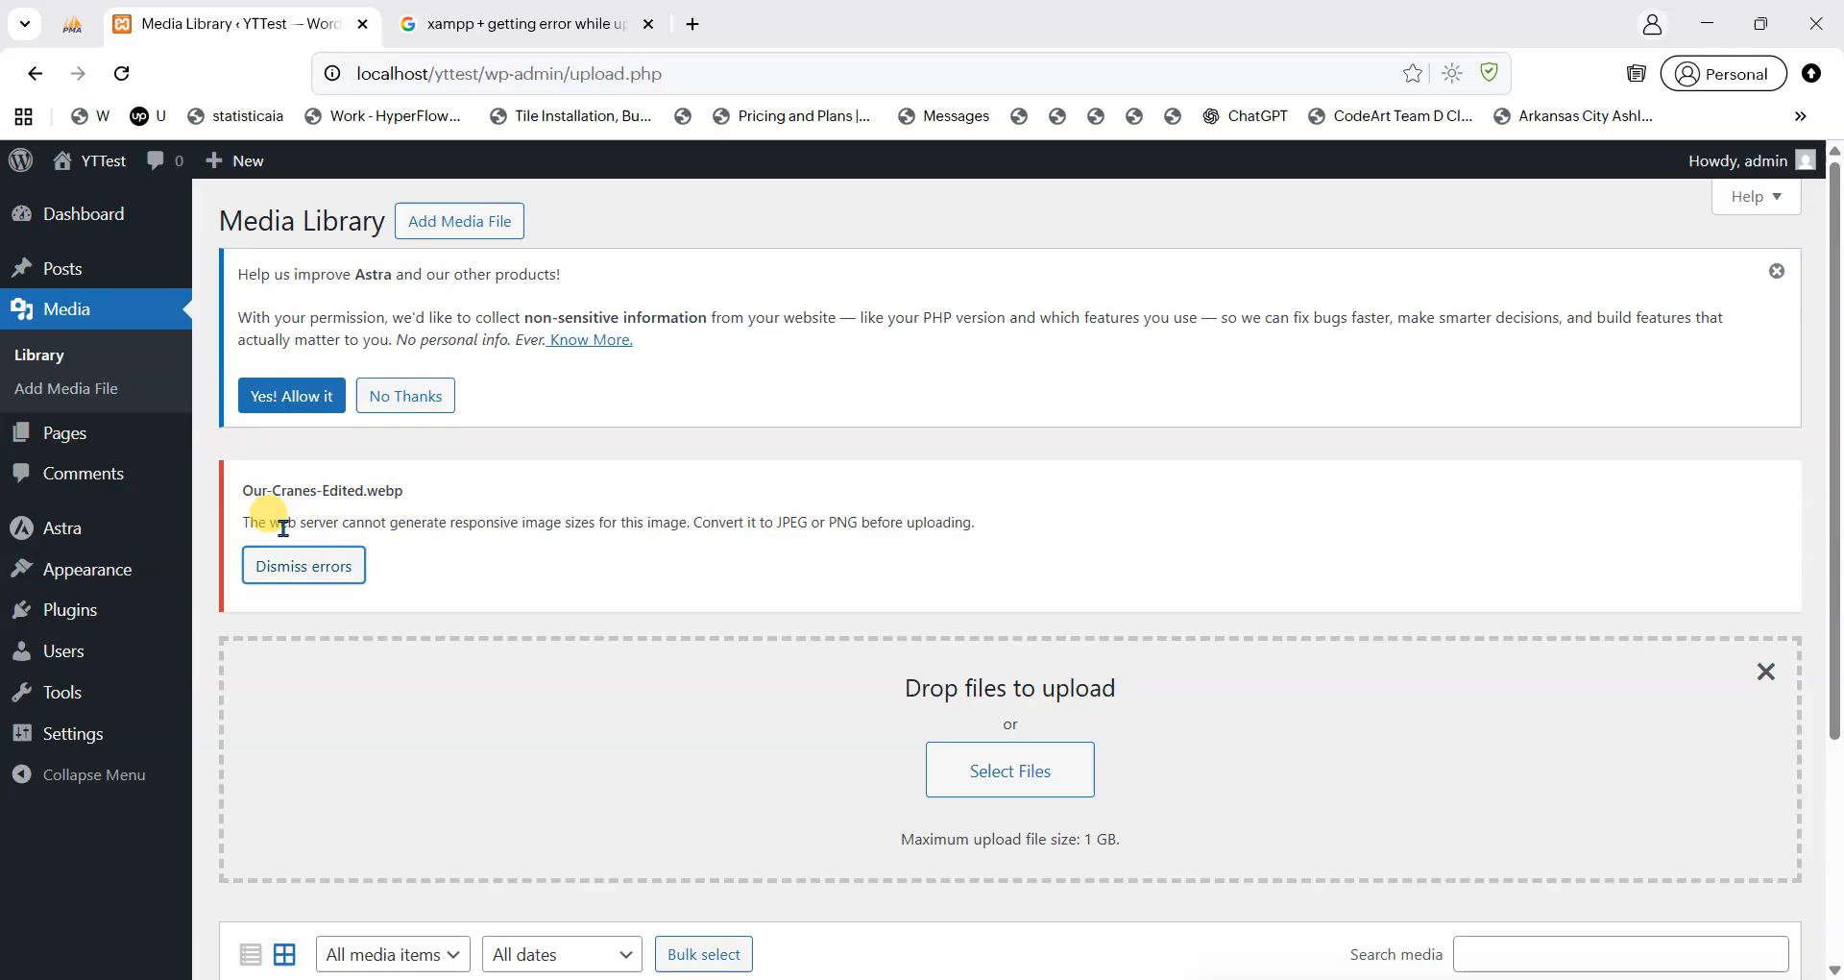
Read the upload error for Our-Cranes-Edited.webp, including the file formats it mentions, and dismiss it.
{"action": "left_click_drag", "start_coordinate": [233, 525], "coordinate": [985, 523]}
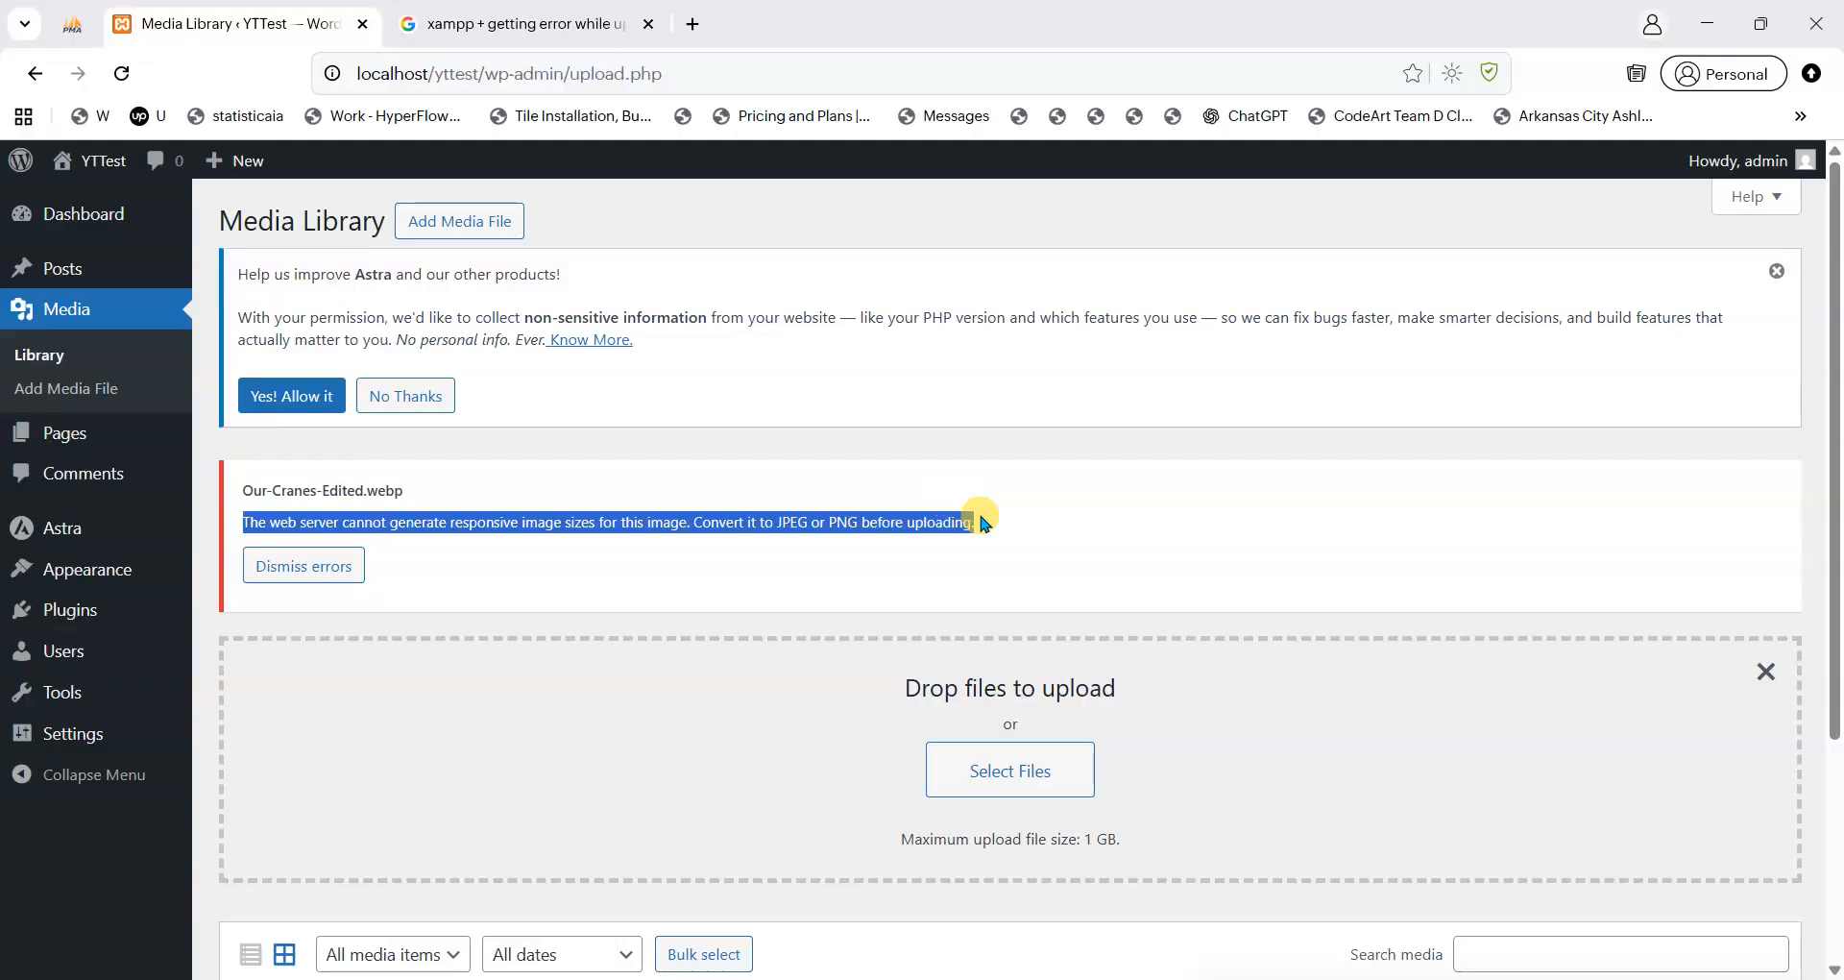
{"action": "left_click", "coordinate": [803, 522]}
{"action": "left_click_drag", "start_coordinate": [776, 524], "coordinate": [843, 527]}
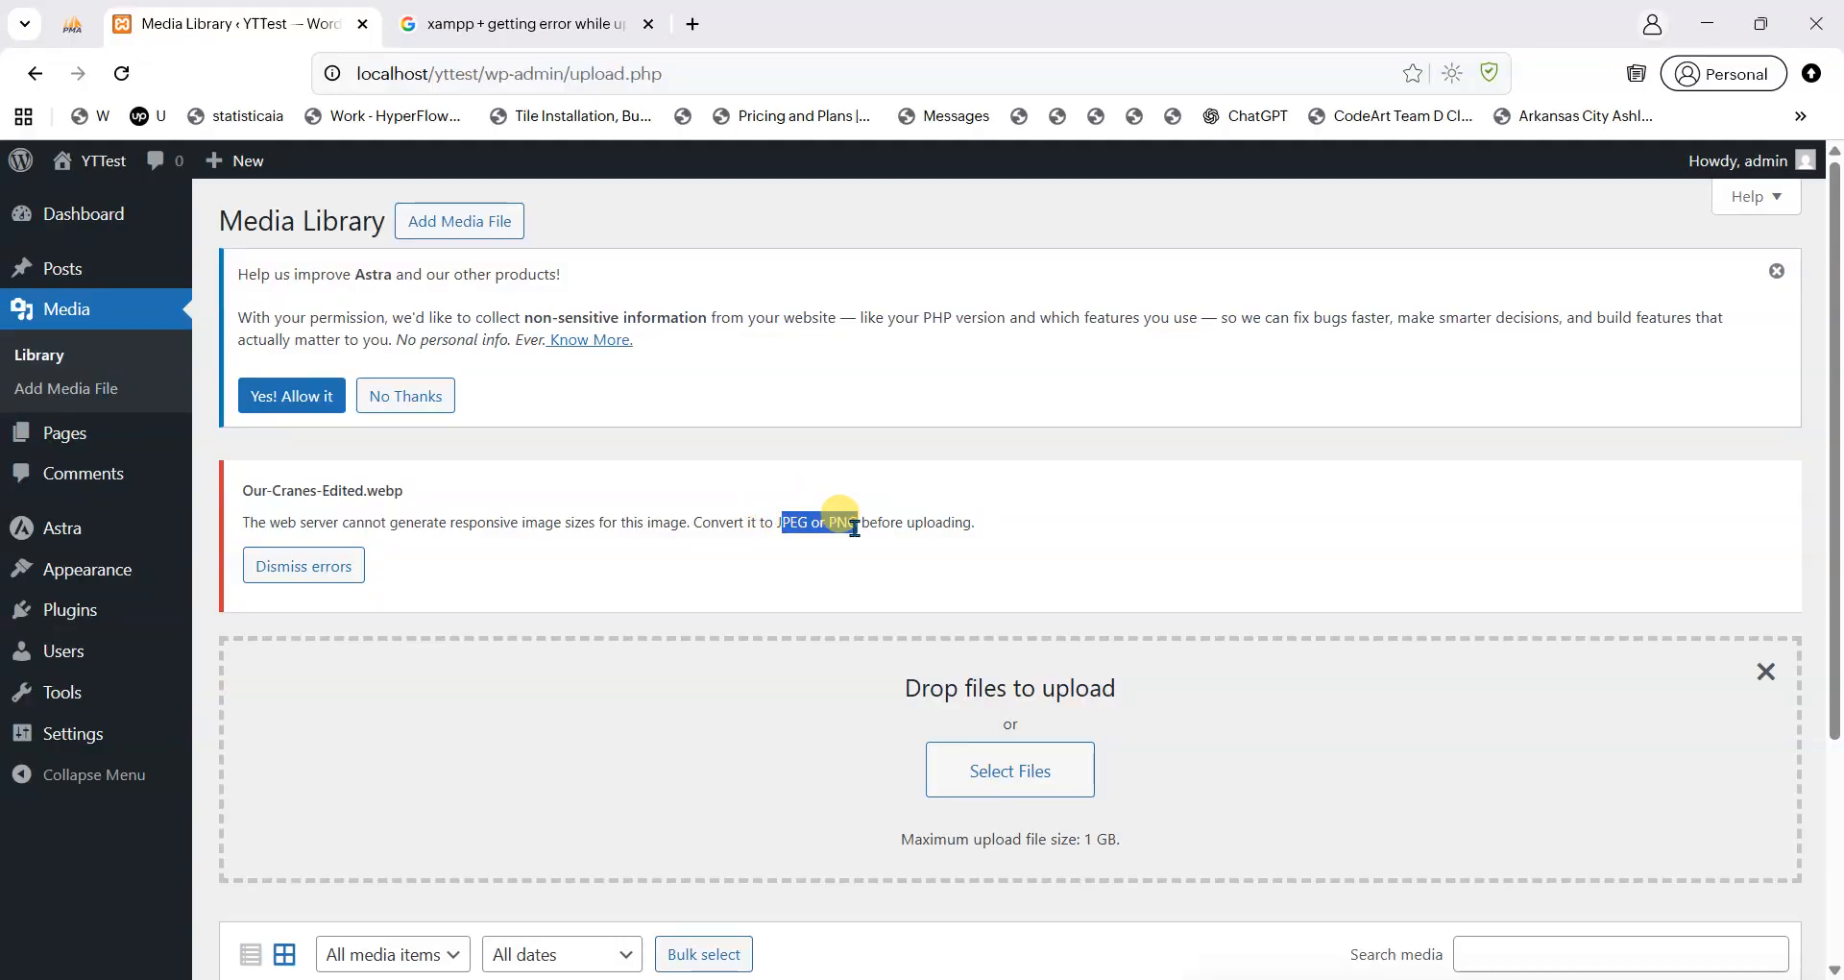
{"action": "left_click_drag", "start_coordinate": [947, 551], "coordinate": [255, 519]}
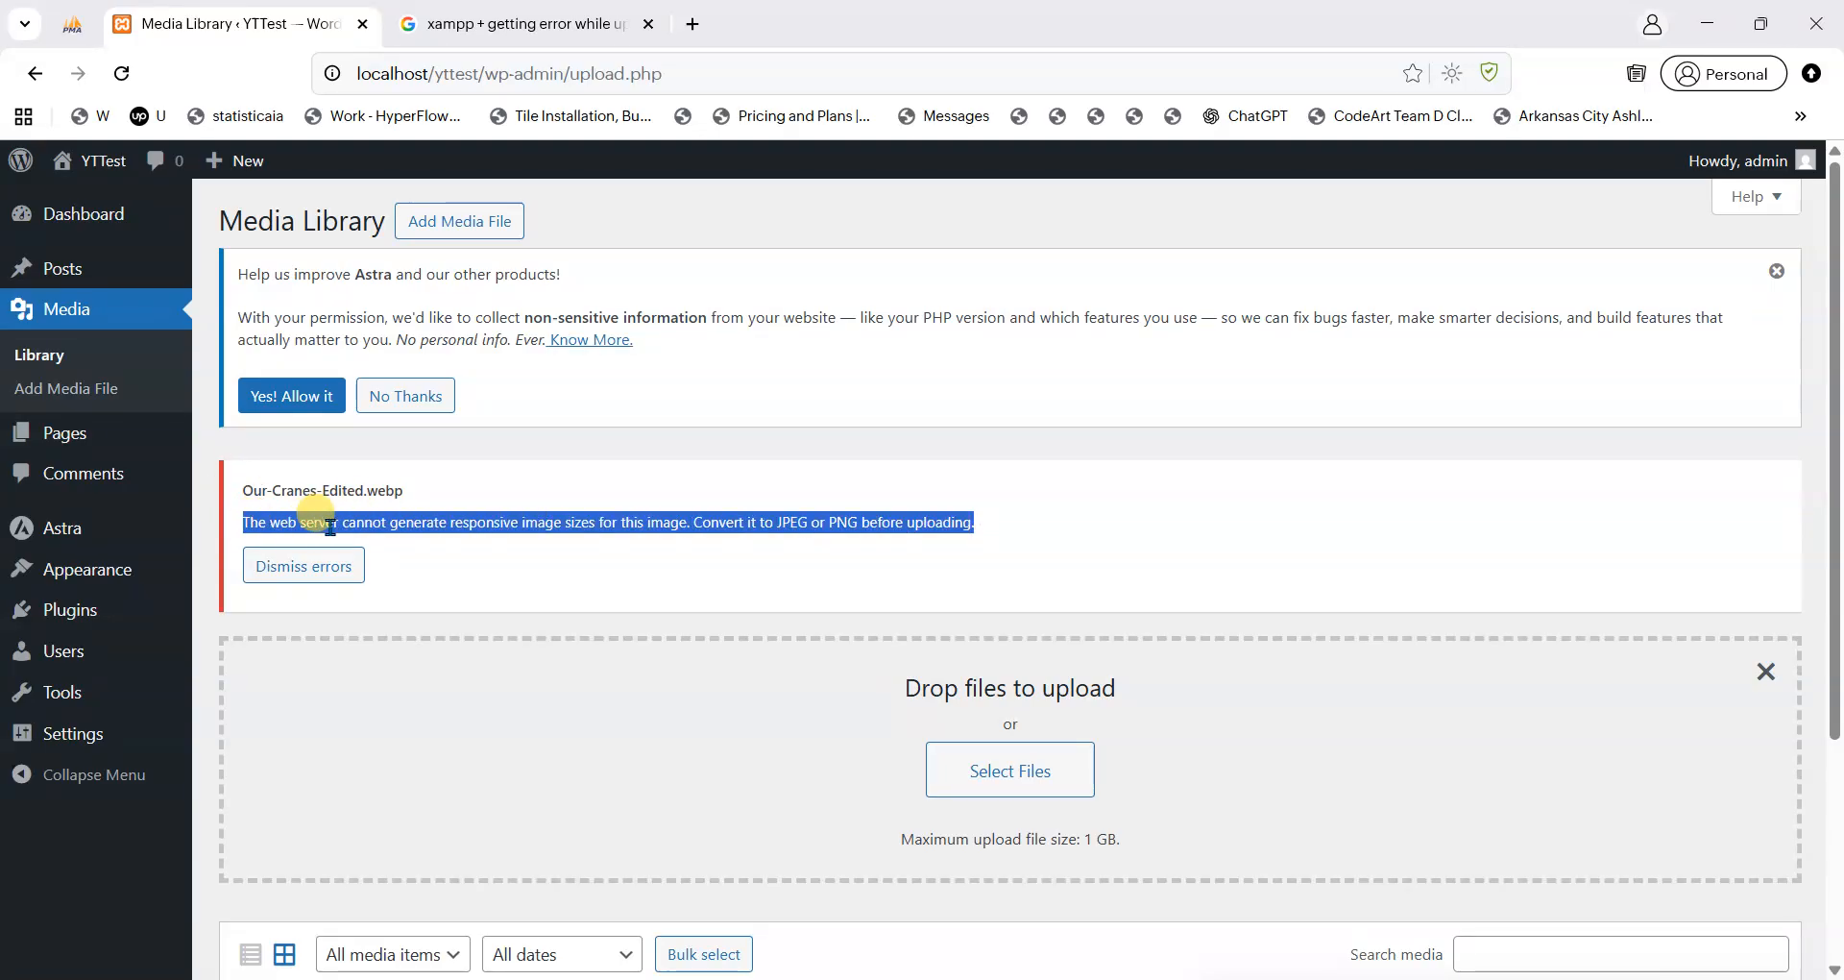
{"action": "left_click", "coordinate": [413, 494]}
{"action": "left_click_drag", "start_coordinate": [353, 490], "coordinate": [485, 502]}
{"action": "left_click", "coordinate": [525, 524]}
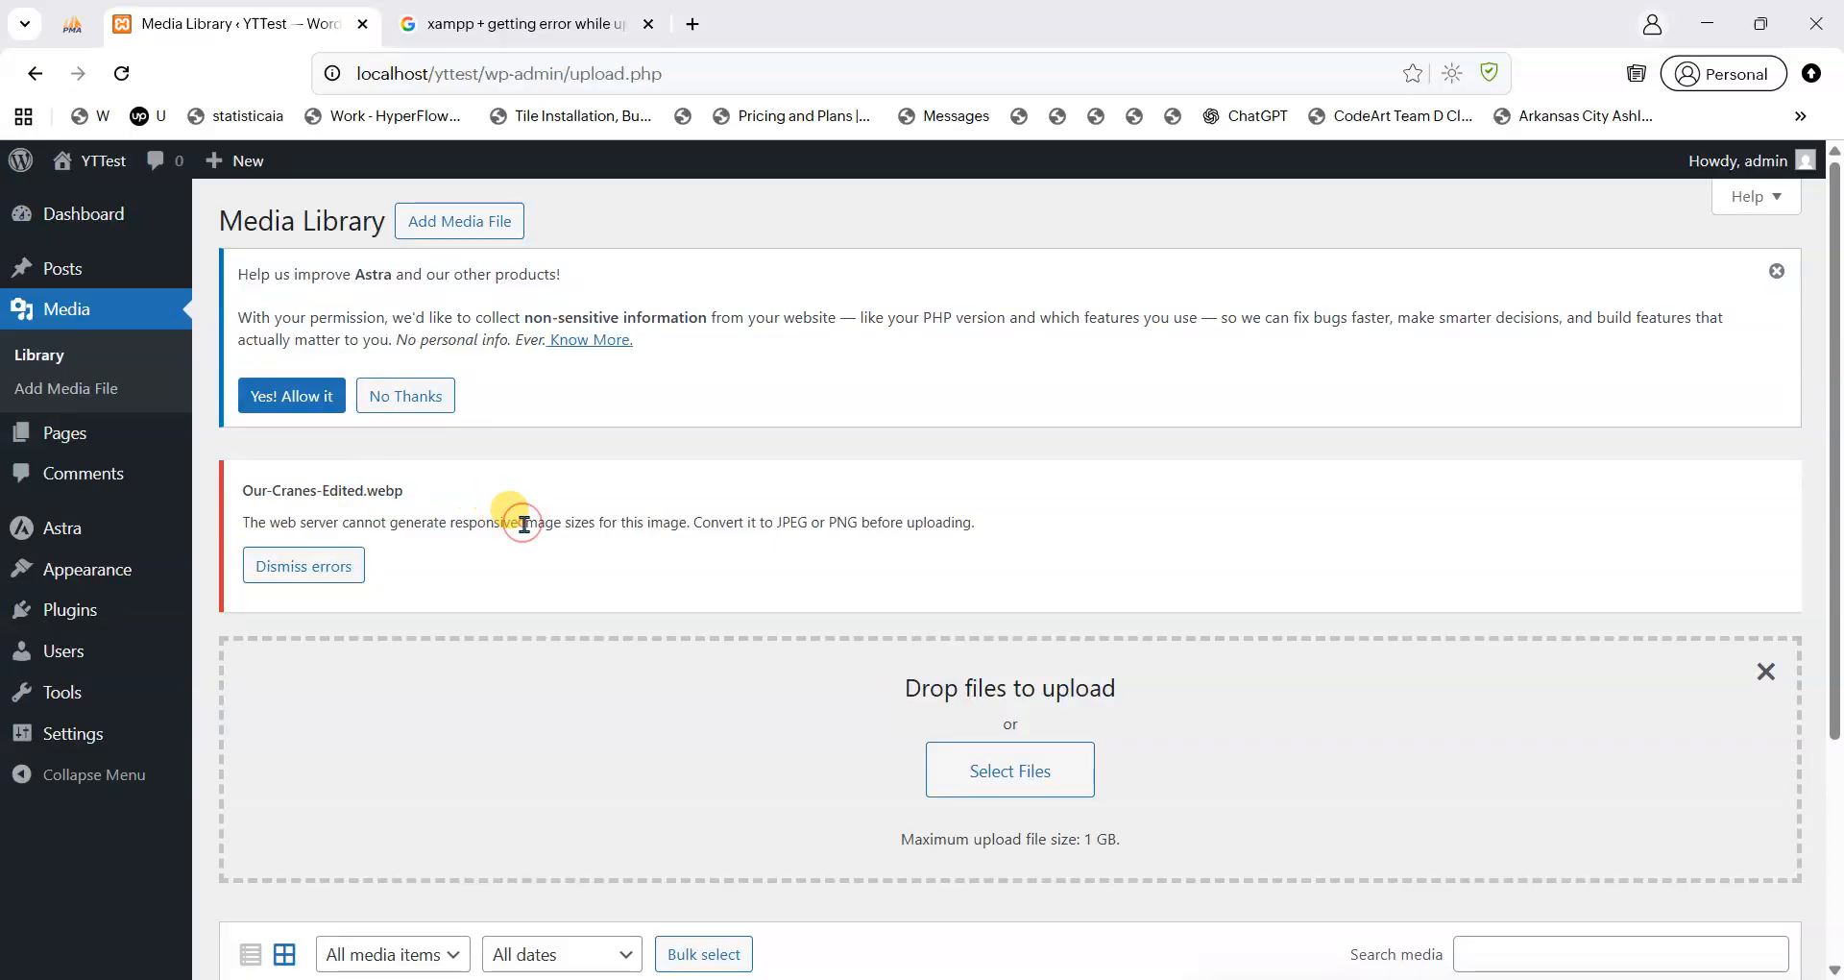
{"action": "left_click", "coordinate": [718, 523]}
{"action": "left_click", "coordinate": [309, 574]}
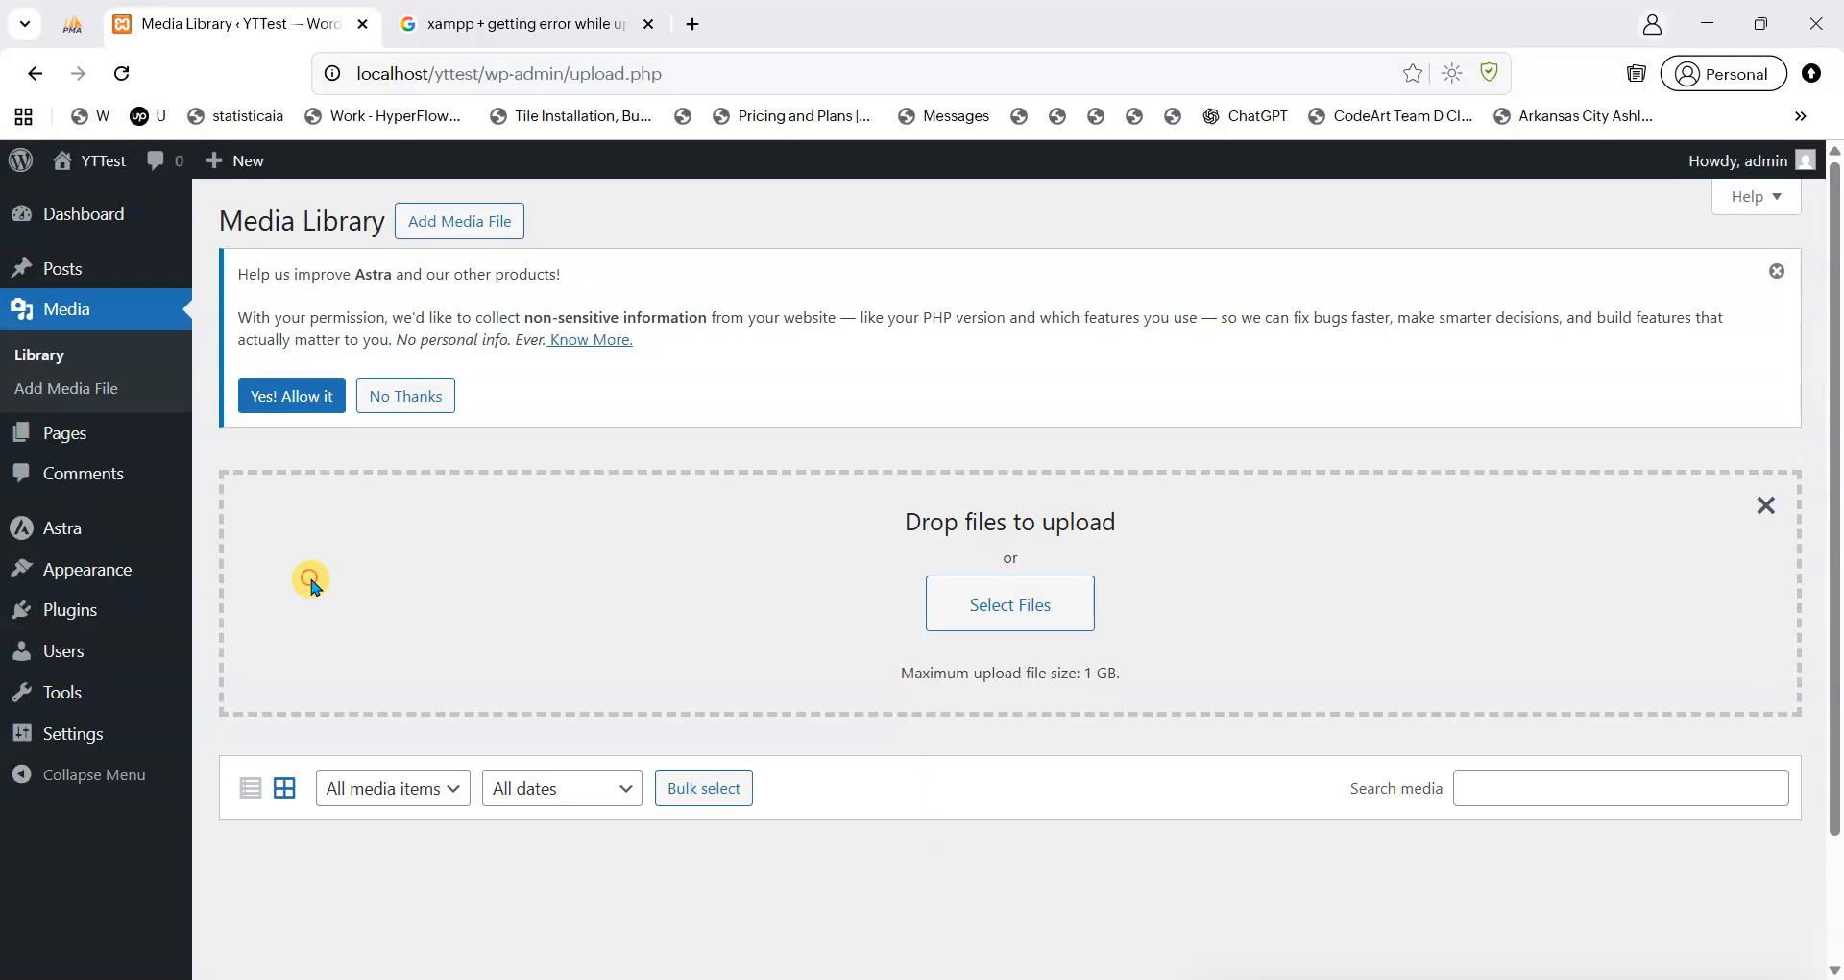
Review the Google search results about XAMPP image upload errors related to the GD extension.
{"action": "left_click", "coordinate": [521, 17]}
{"action": "scroll", "coordinate": [589, 500], "scroll_direction": "down", "scroll_amount": 1}
{"action": "scroll", "coordinate": [591, 524], "scroll_direction": "up", "scroll_amount": 1}
{"action": "left_click_drag", "start_coordinate": [789, 203], "coordinate": [939, 204]}
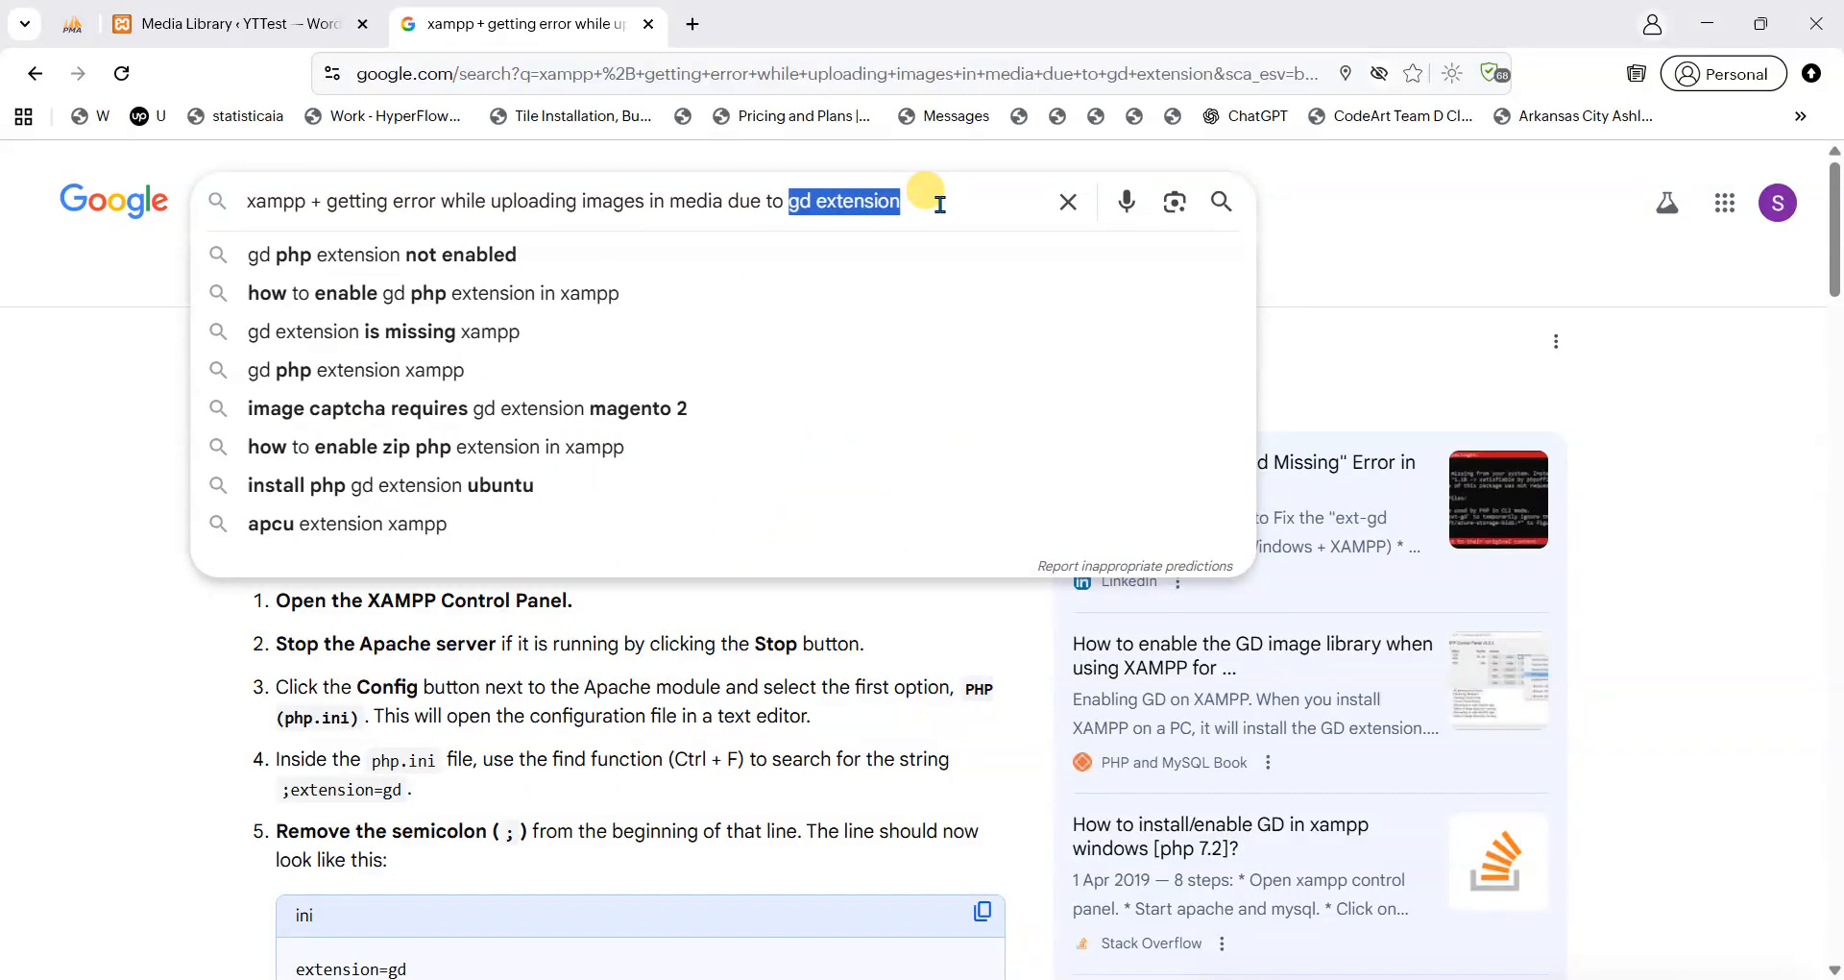
{"action": "left_click", "coordinate": [14, 427]}
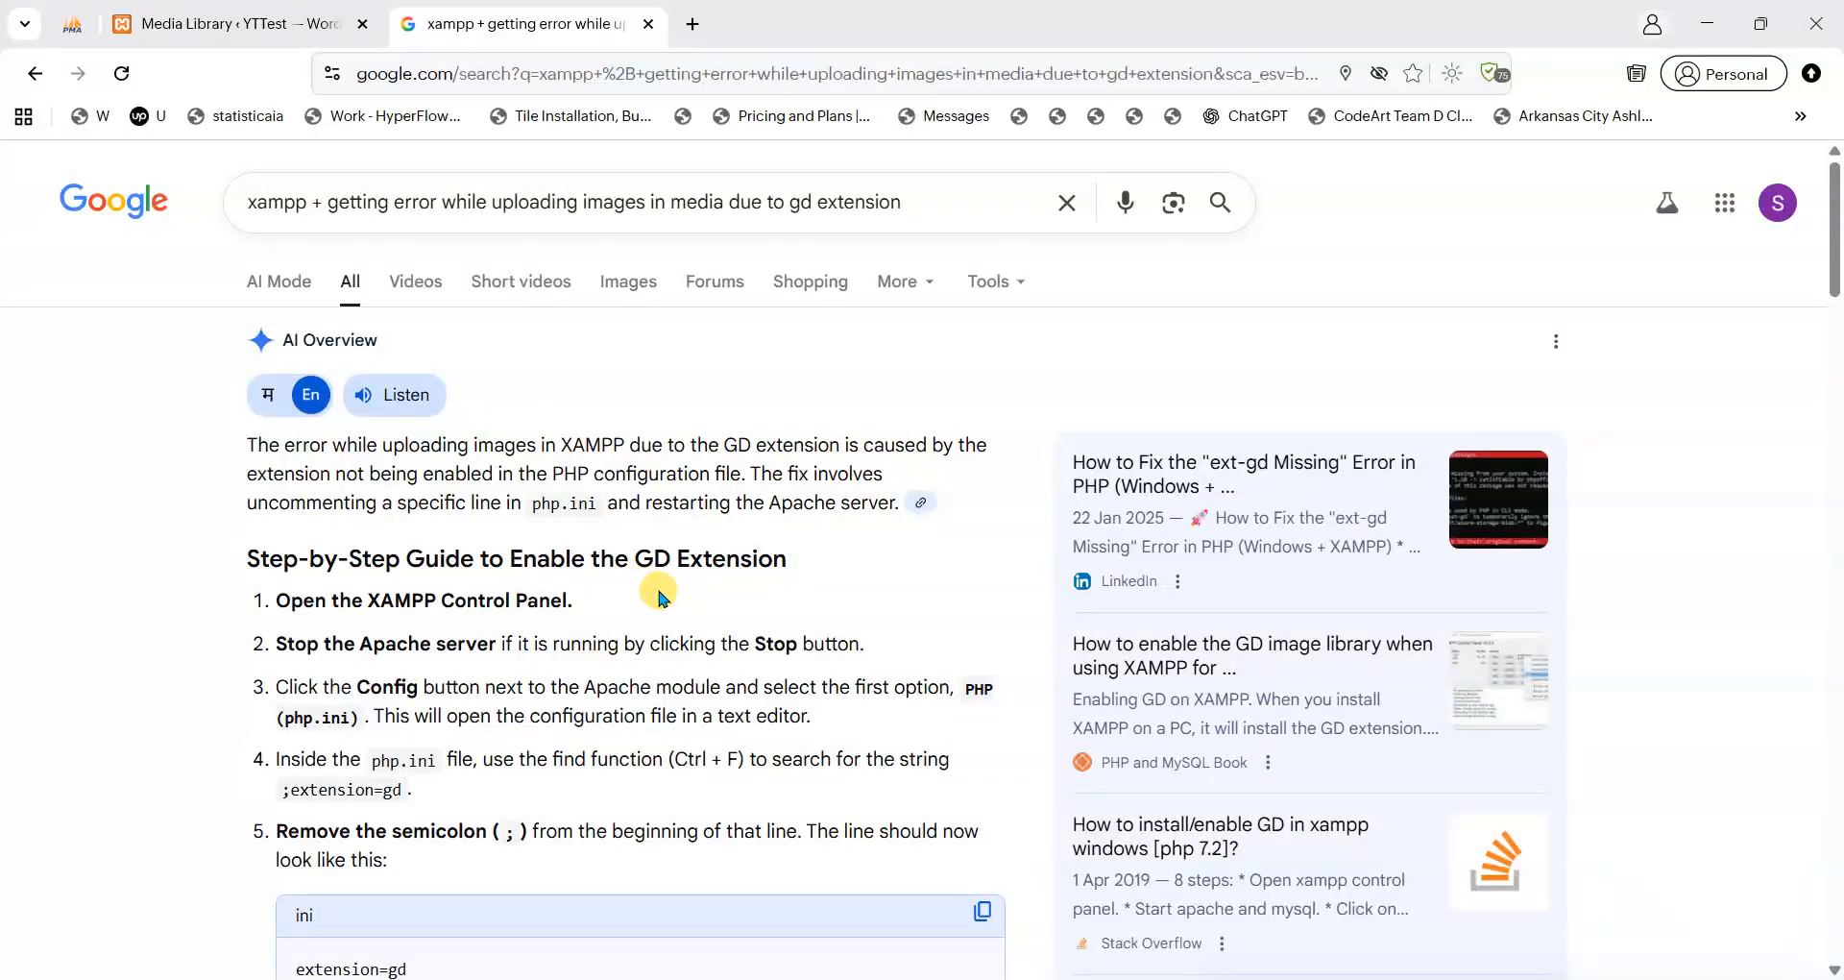
Switch to the XAMPP Control Panel and open Apache's PHP (php.ini) configuration file.
{"action": "key", "text": "alt+Tab"}
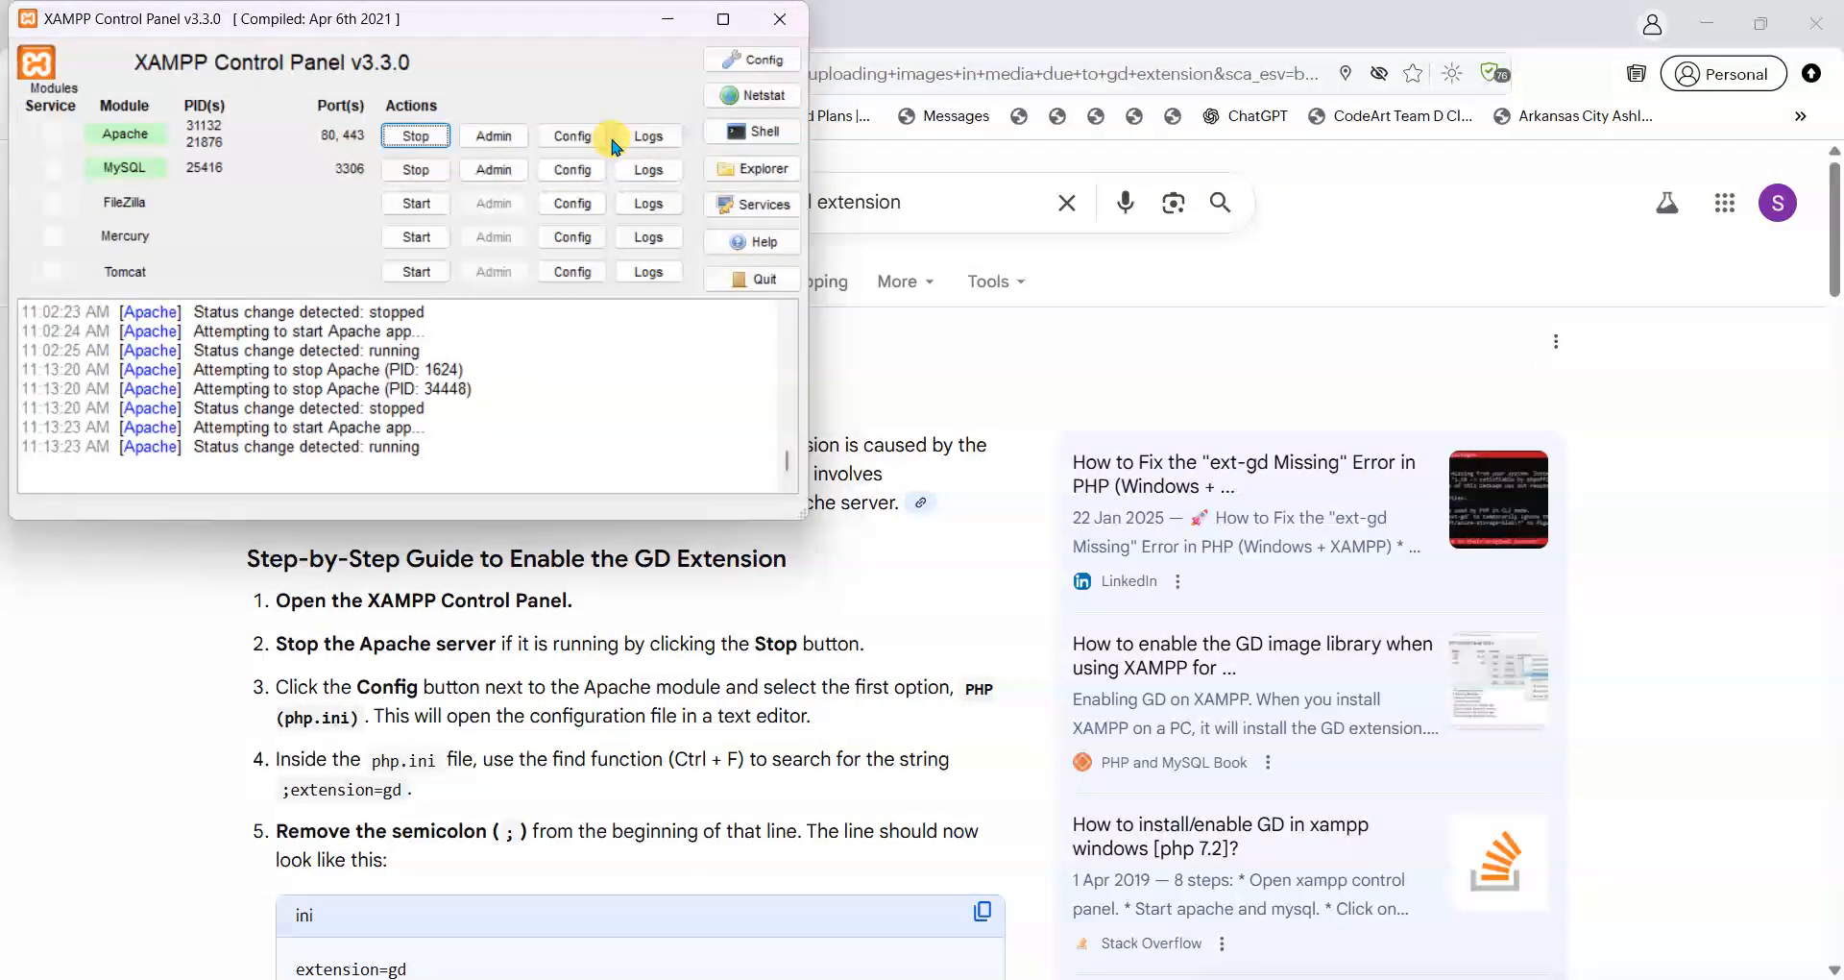
{"action": "left_click", "coordinate": [574, 134]}
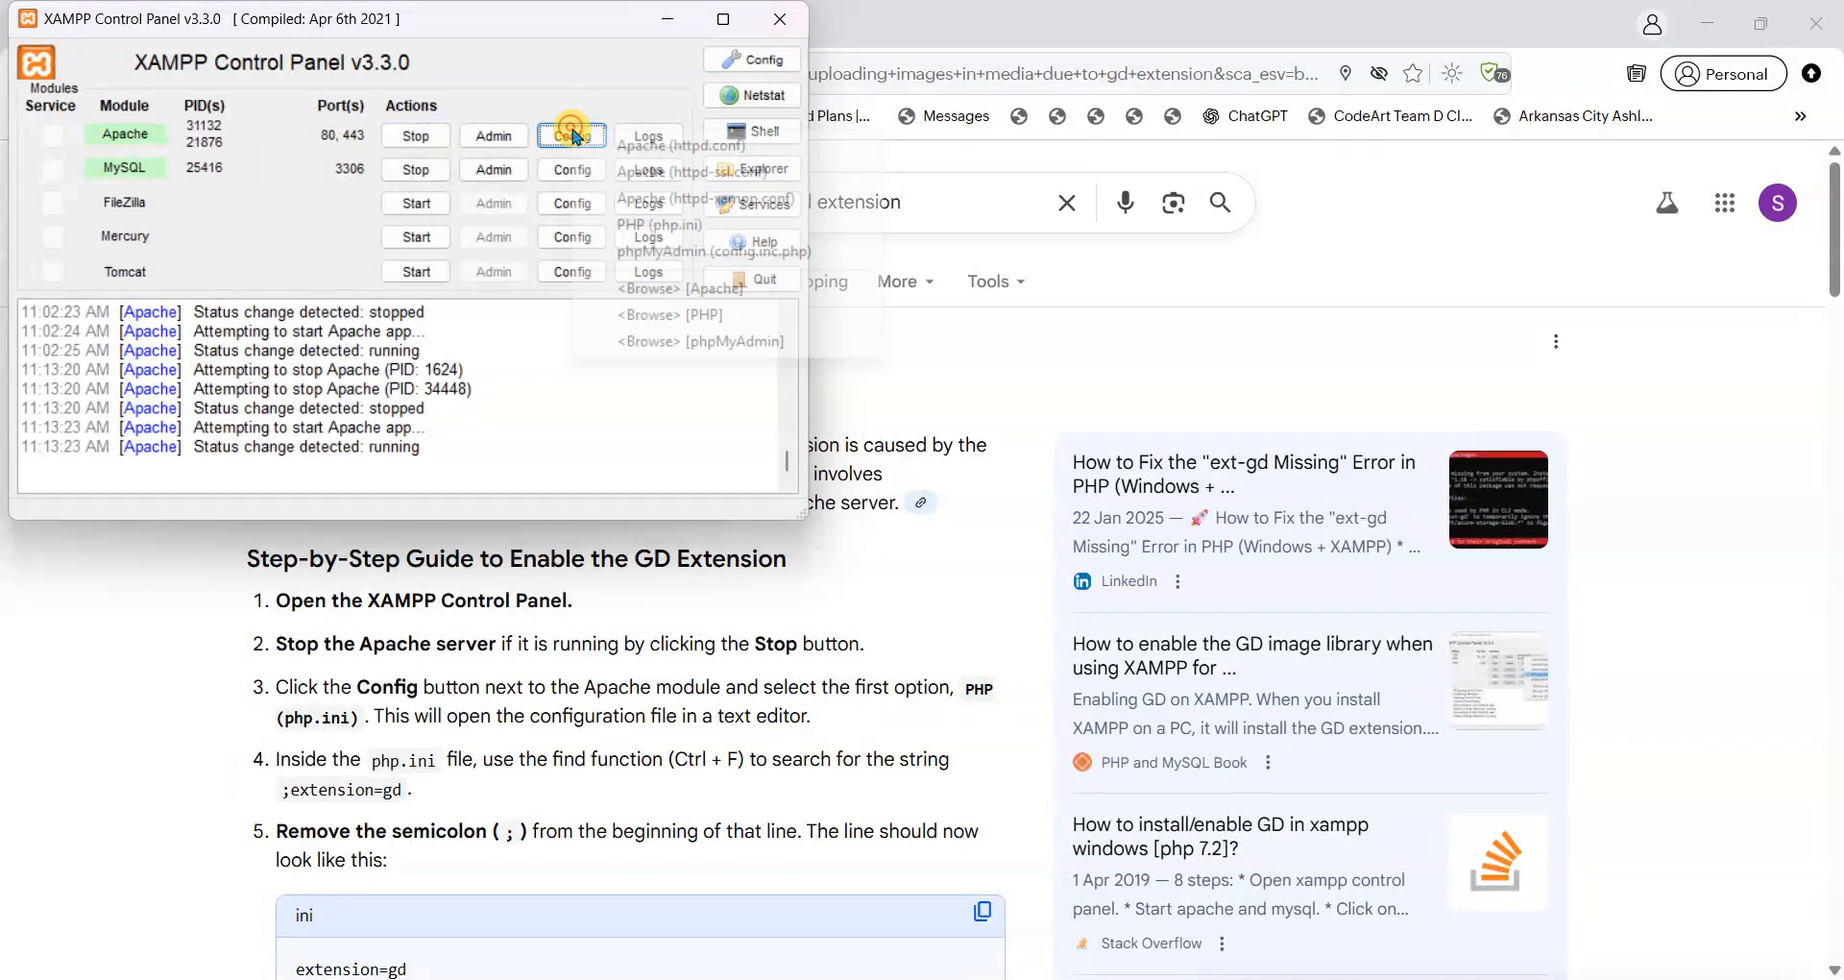
{"action": "left_click", "coordinate": [661, 227]}
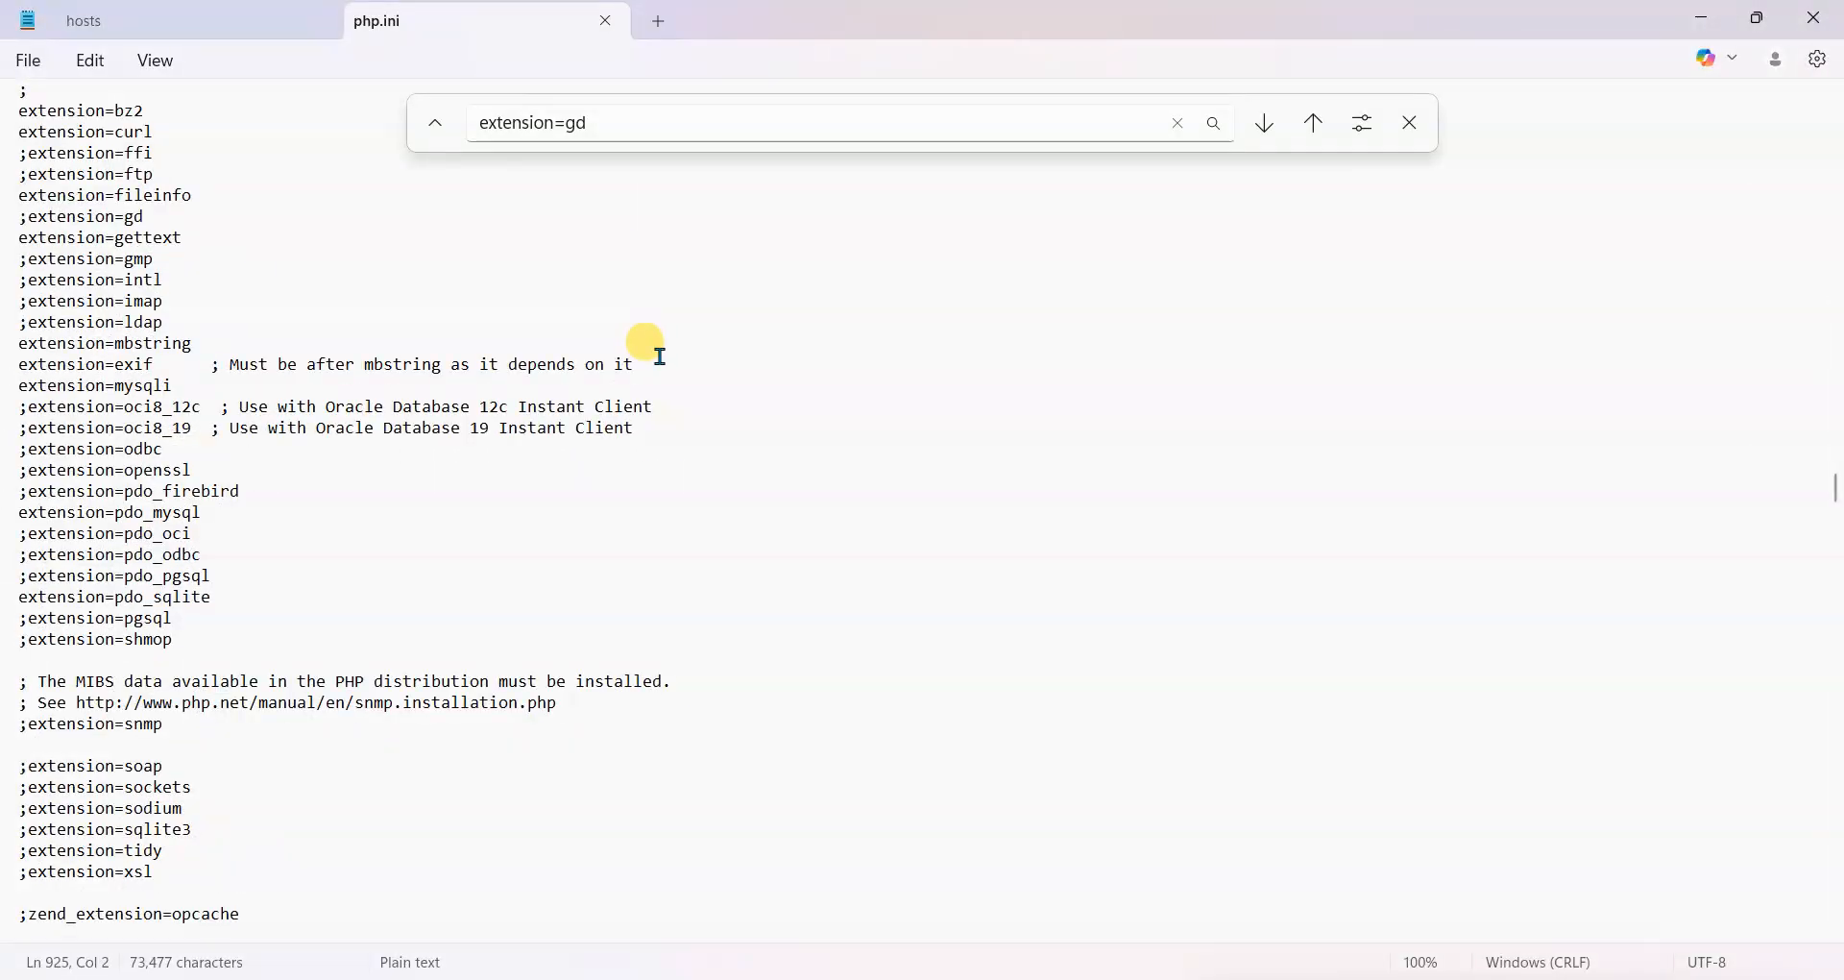
Find the extension=gd line in php.ini and uncomment it by removing its leading semicolon.
{"action": "left_click_drag", "start_coordinate": [474, 111], "coordinate": [363, 125]}
{"action": "left_click", "coordinate": [658, 119]}
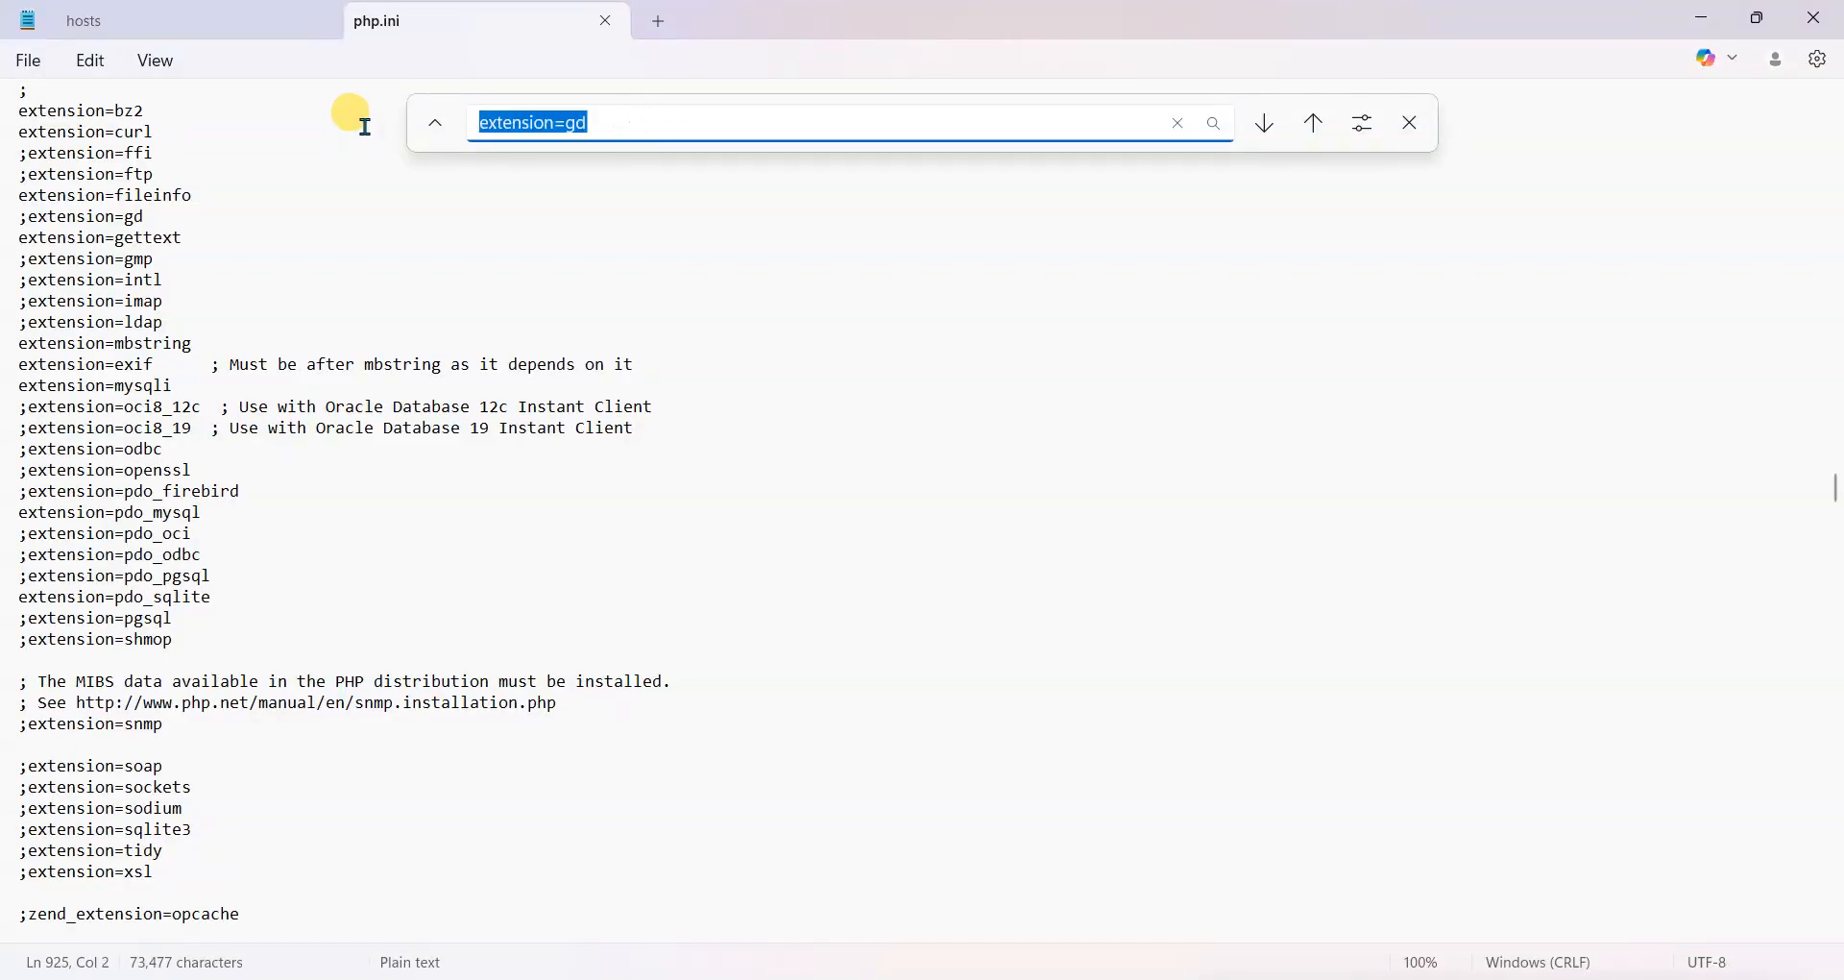
{"action": "left_click", "coordinate": [625, 119]}
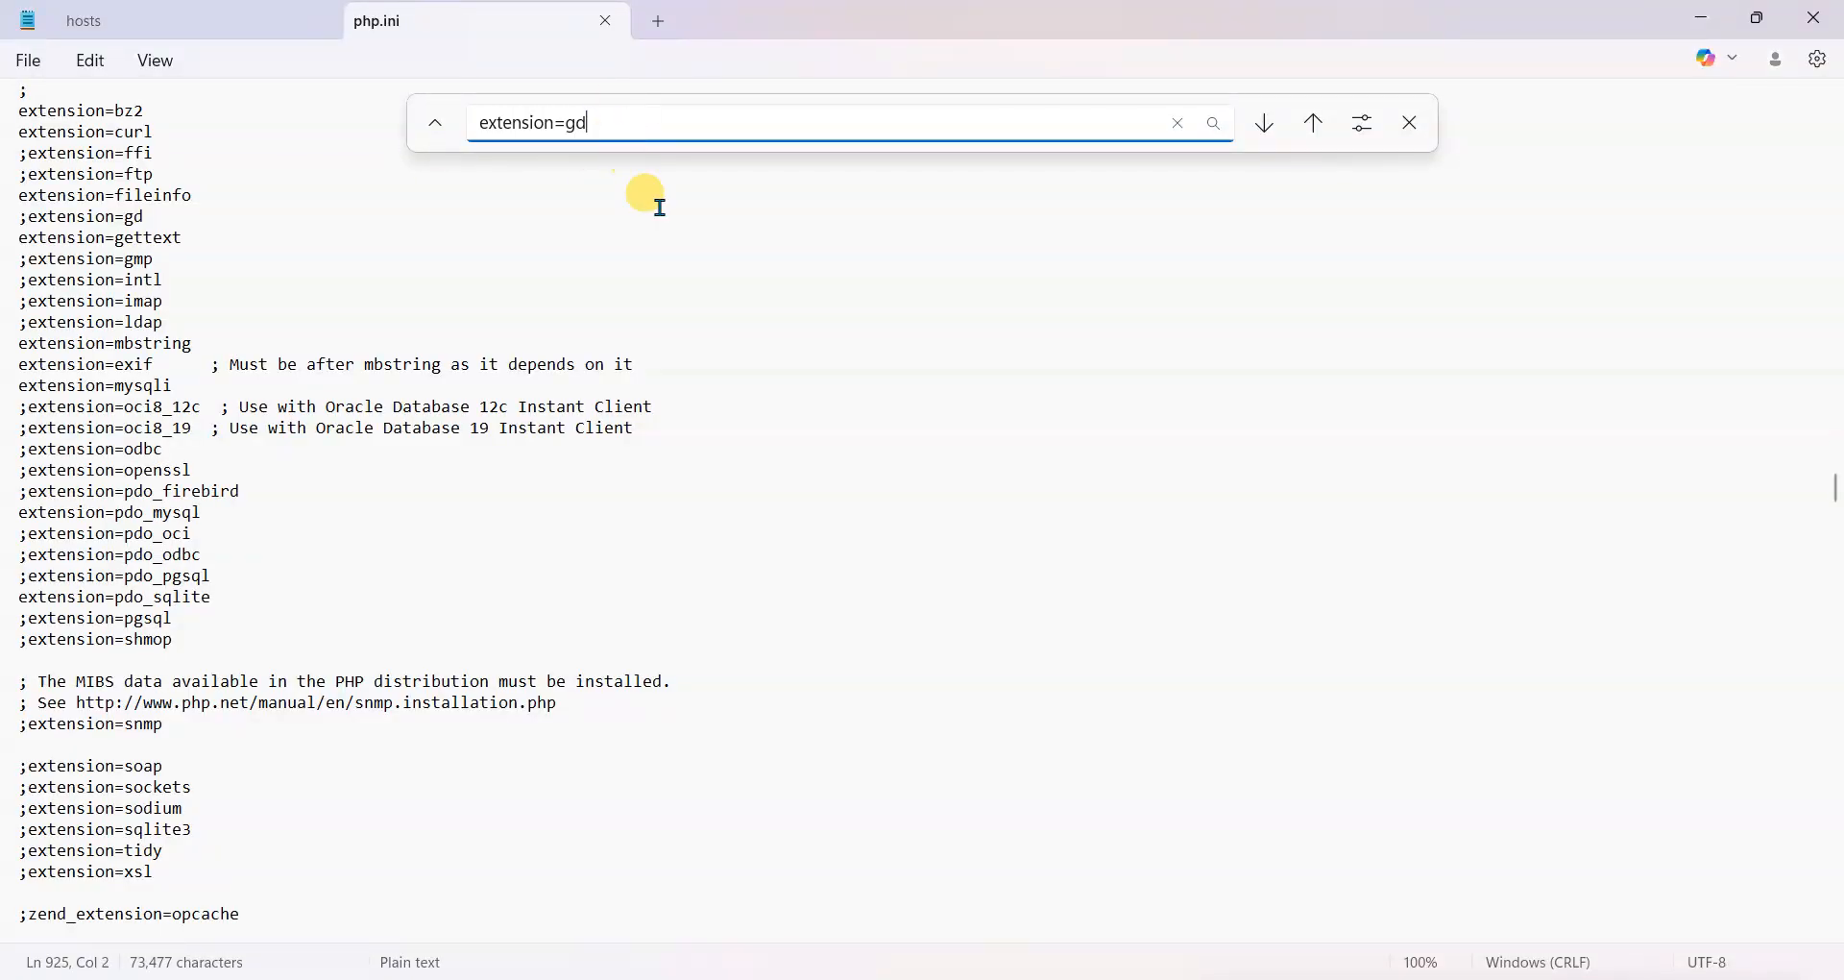
{"action": "key", "text": "Return"}
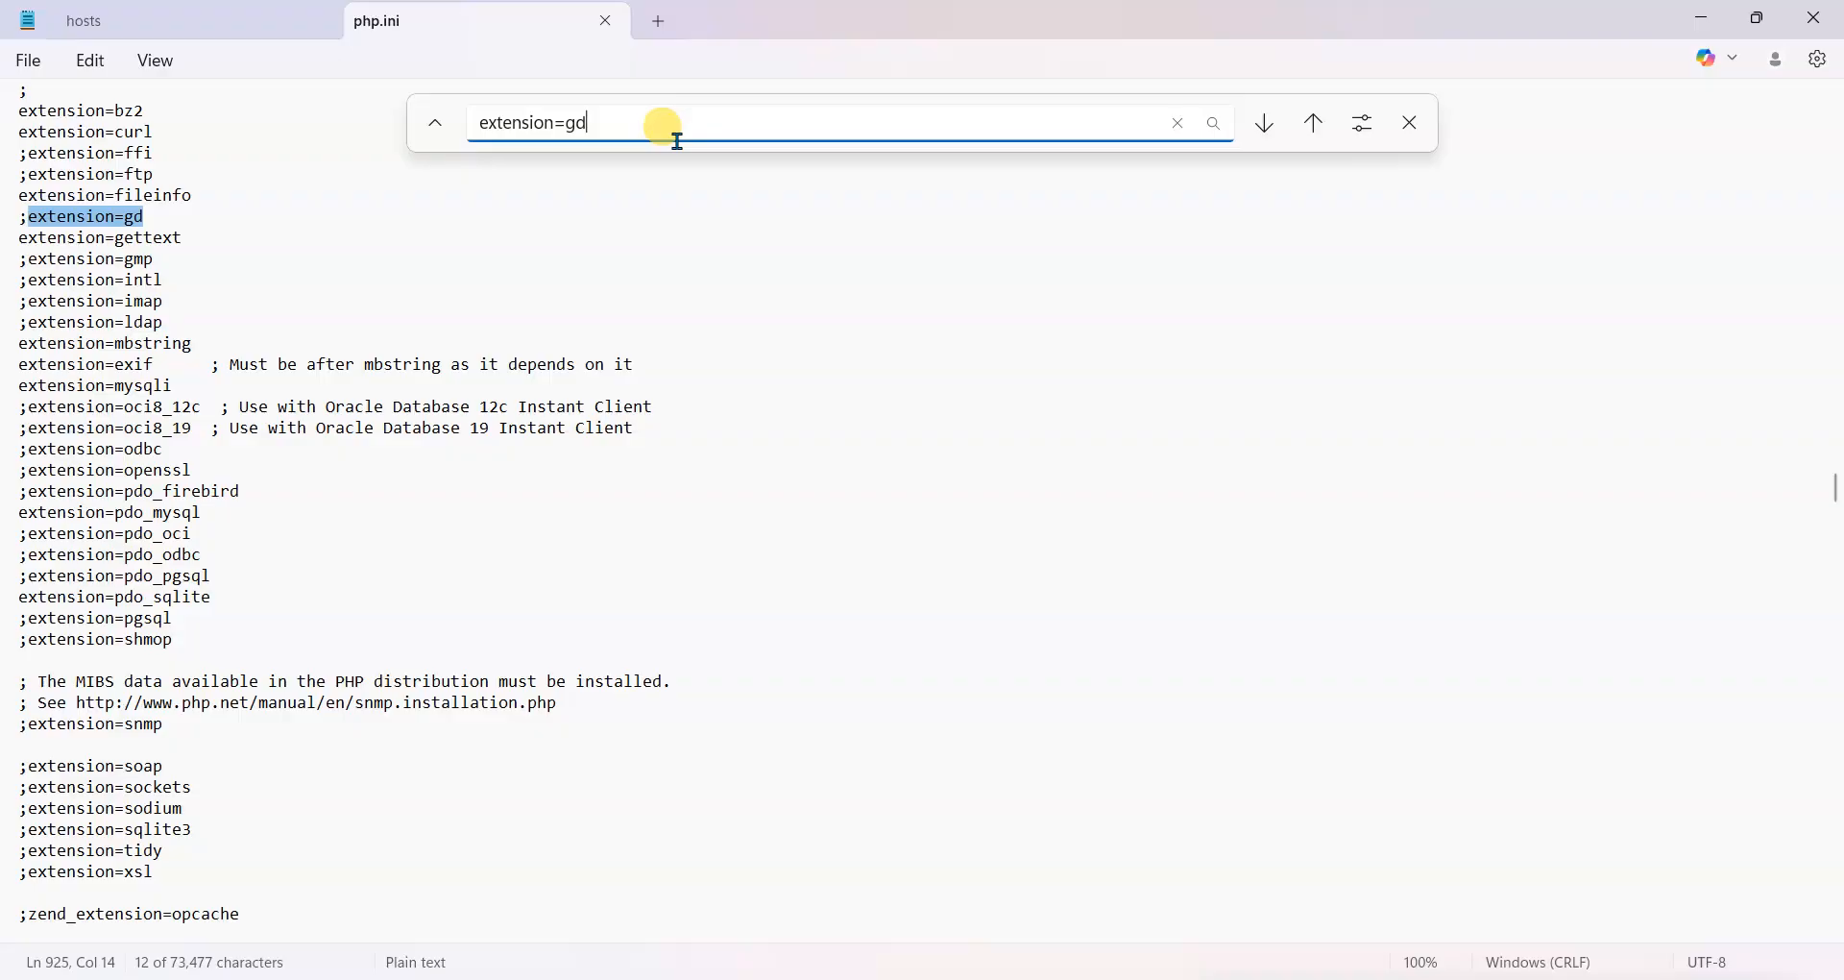
{"action": "left_click", "coordinate": [20, 217]}
{"action": "key", "text": "shift+Right"}
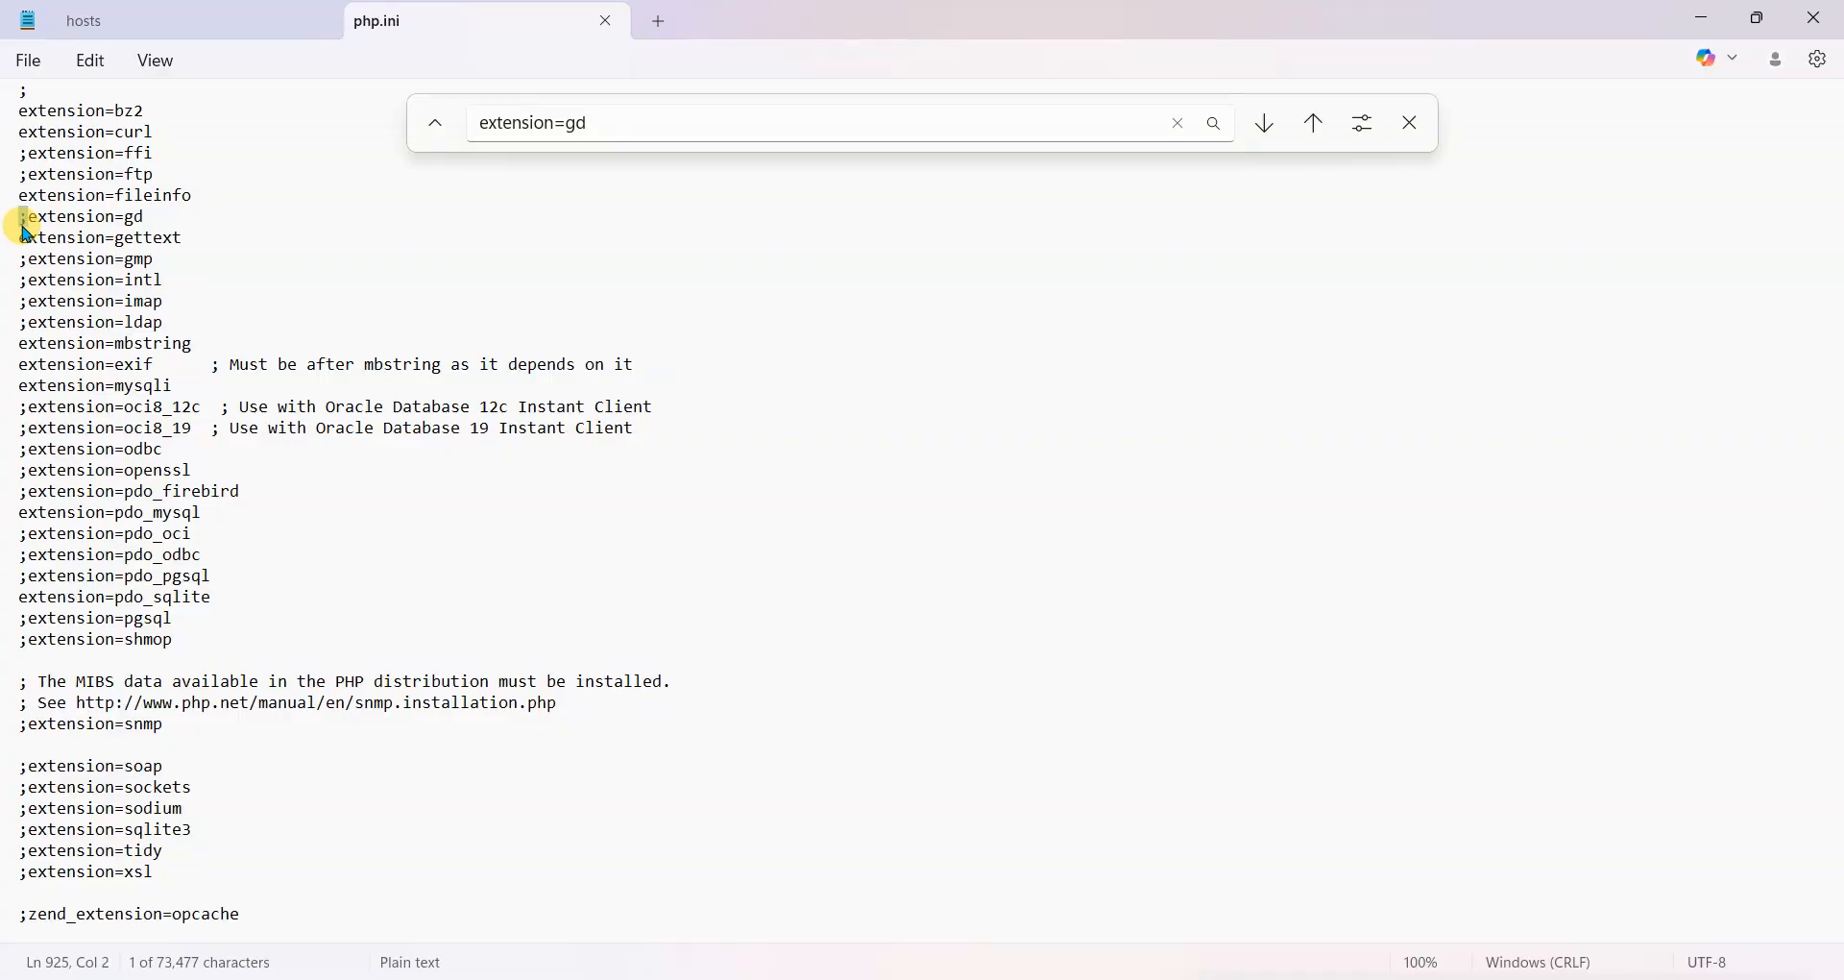
{"action": "key", "text": "Delete"}
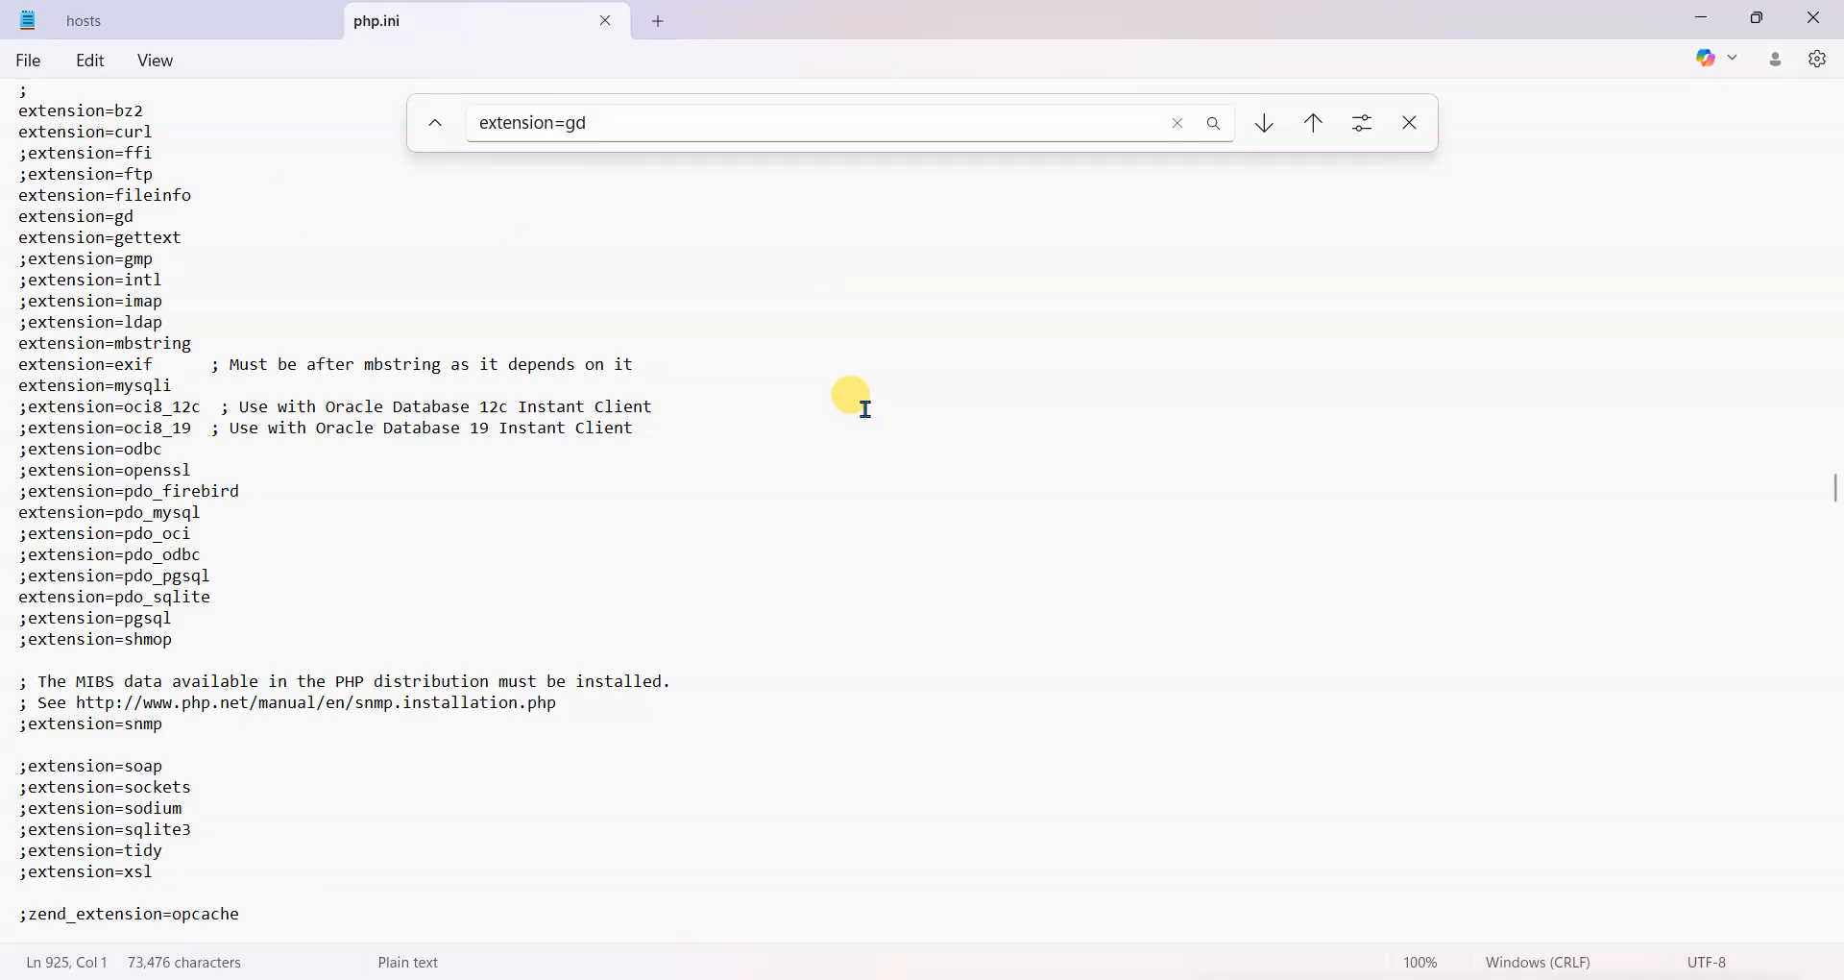
Switch to the XAMPP Control Panel, restart Apache, and minimize the control panel and the php.ini editor.
{"action": "left_click", "coordinate": [1164, 979]}
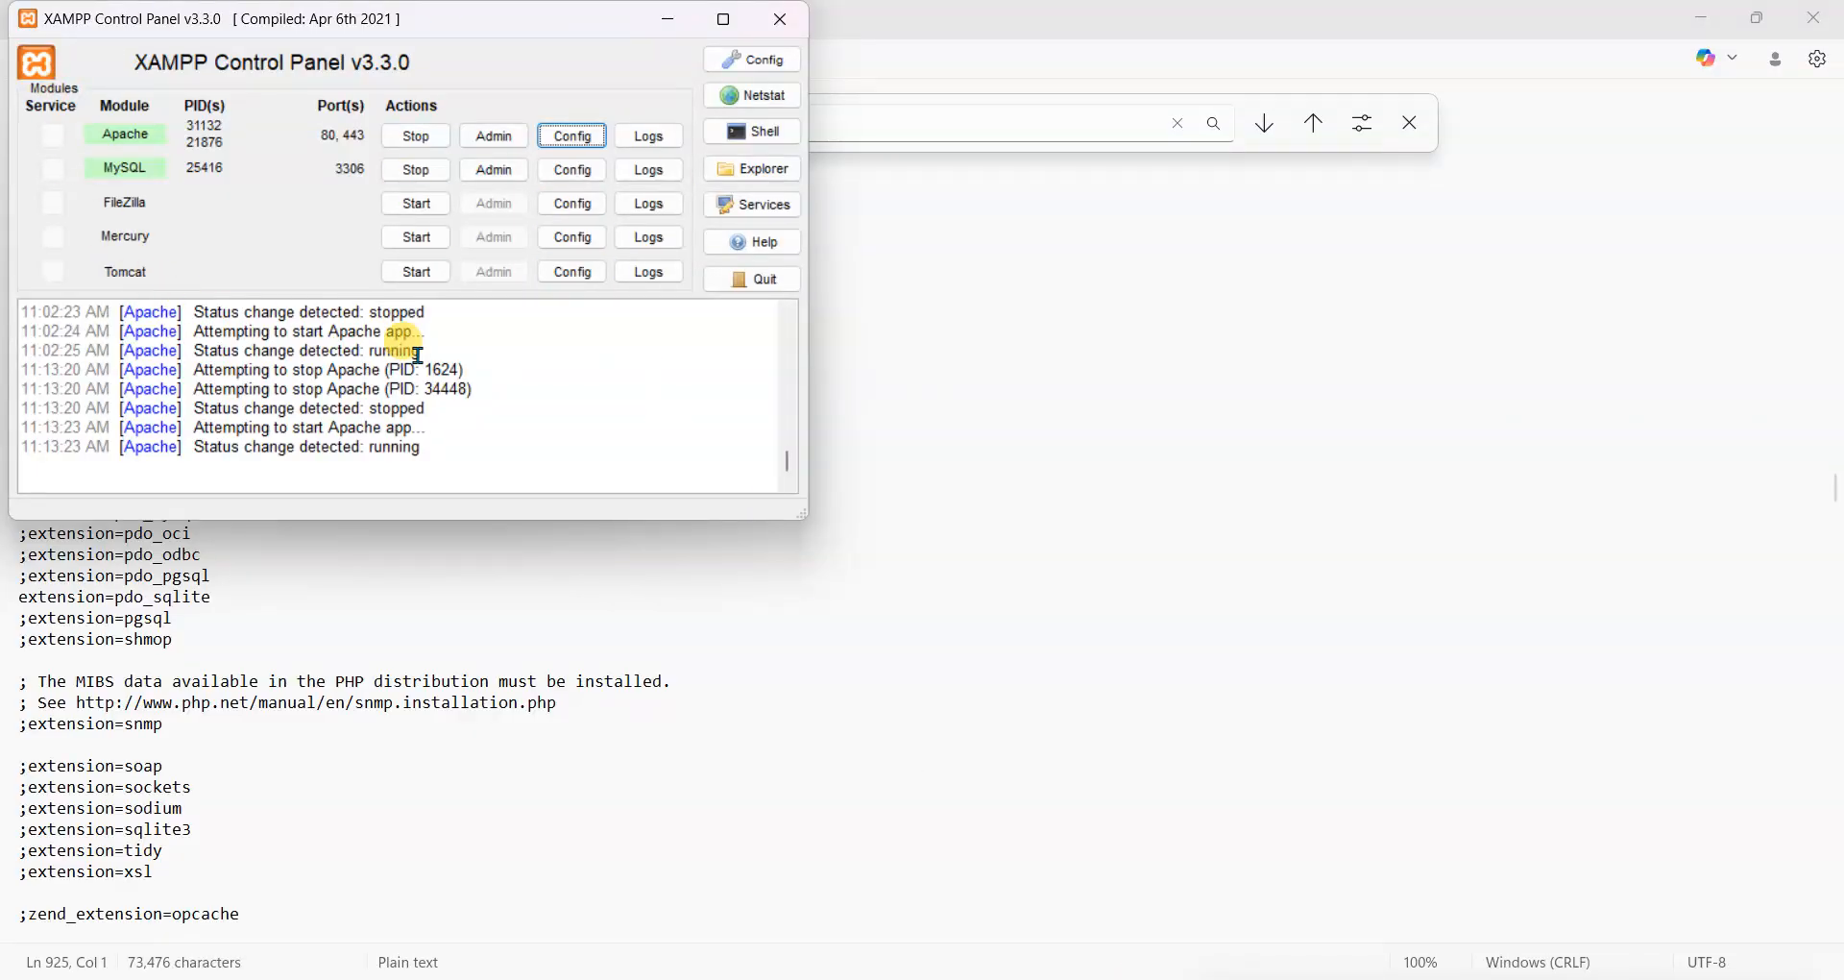
{"action": "left_click", "coordinate": [417, 137]}
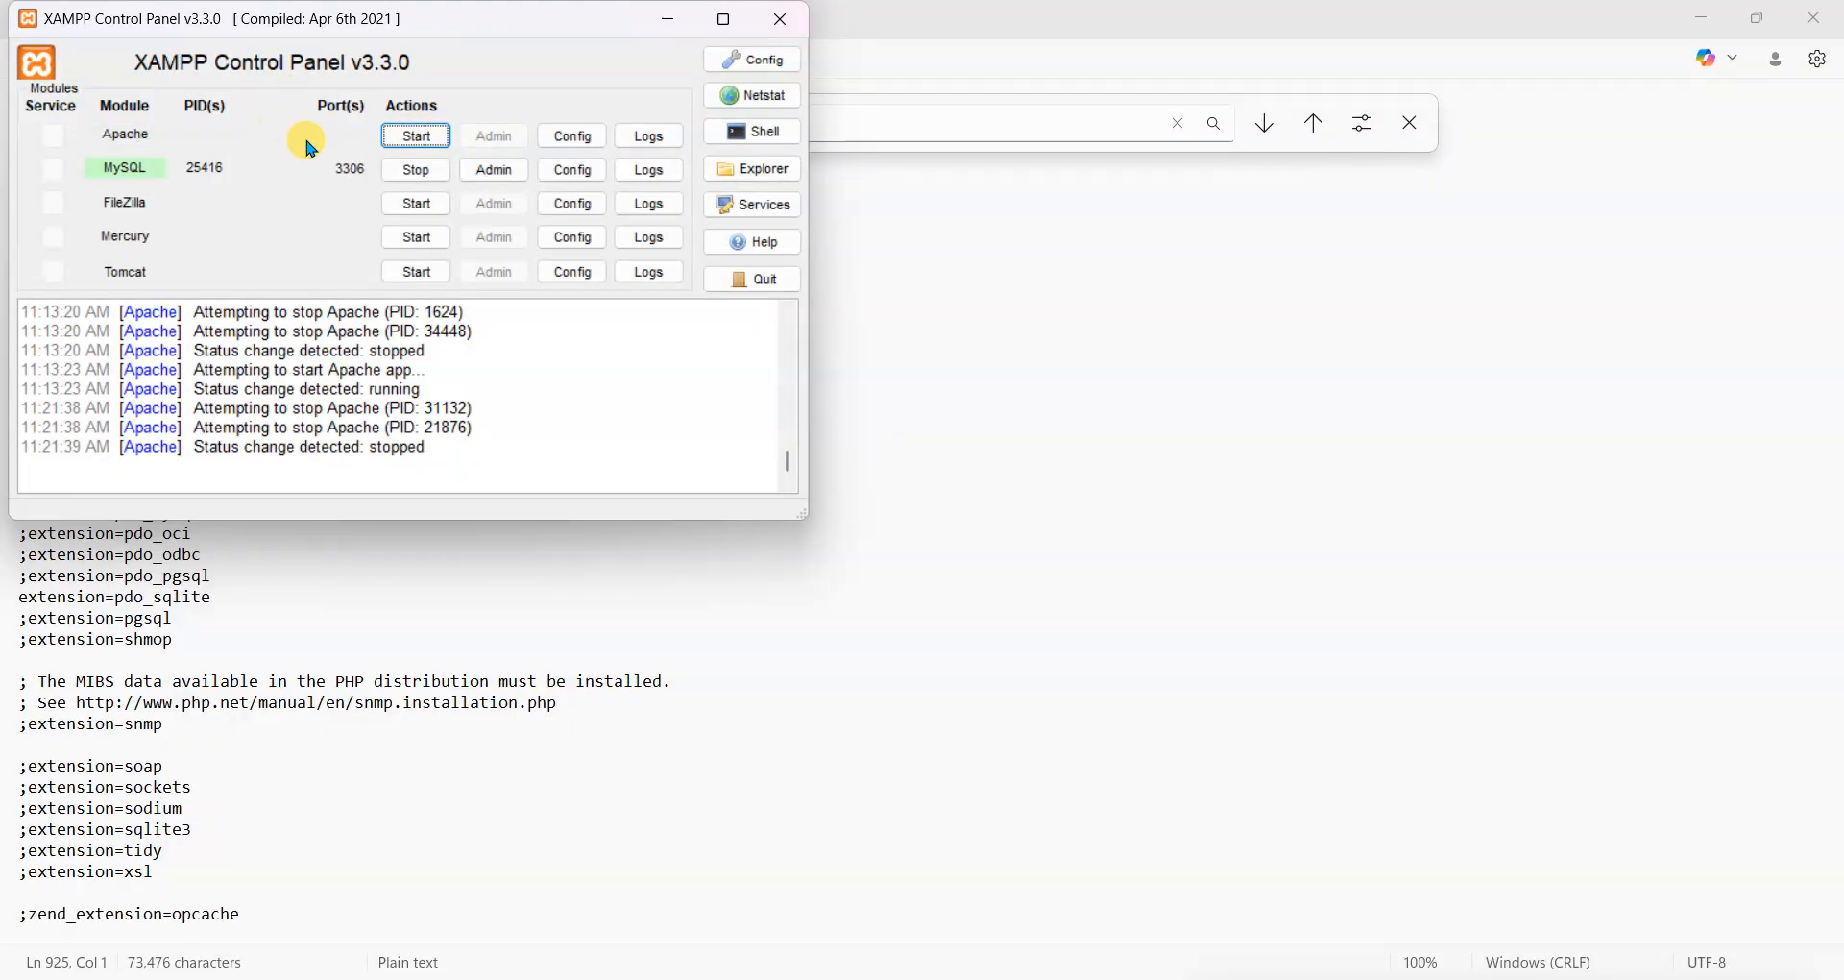
{"action": "left_click", "coordinate": [415, 141]}
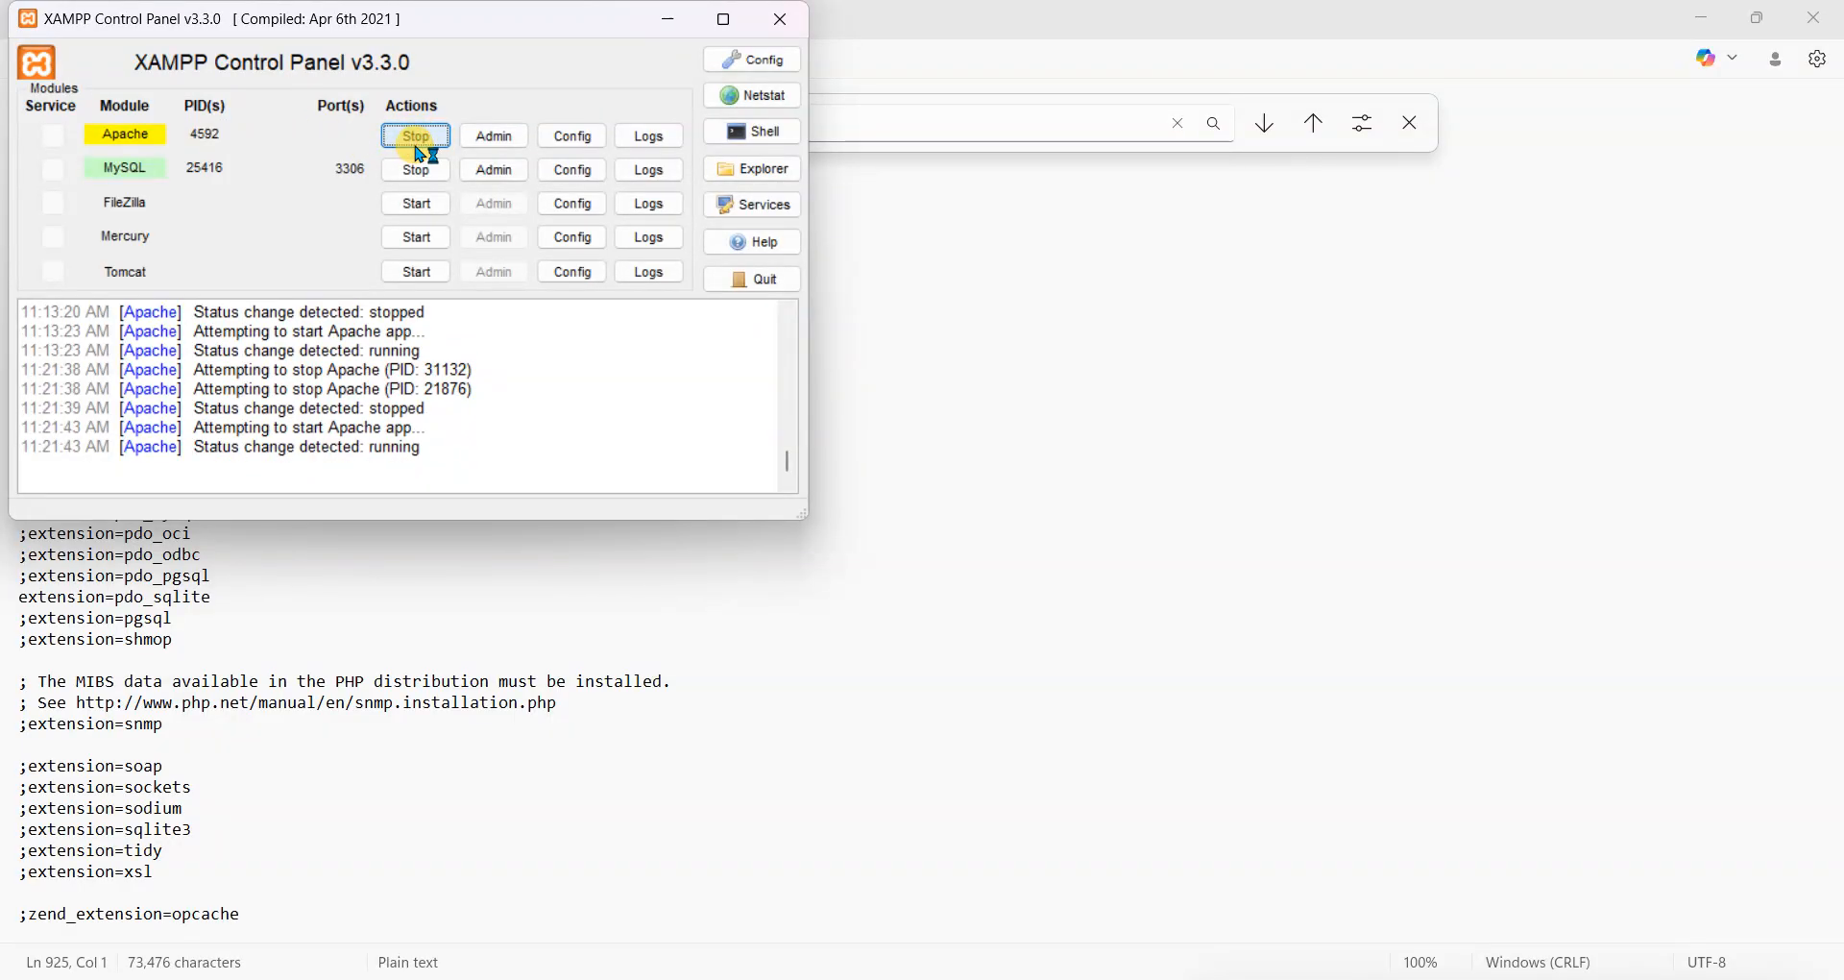
{"action": "left_click", "coordinate": [669, 19]}
{"action": "left_click", "coordinate": [1702, 17]}
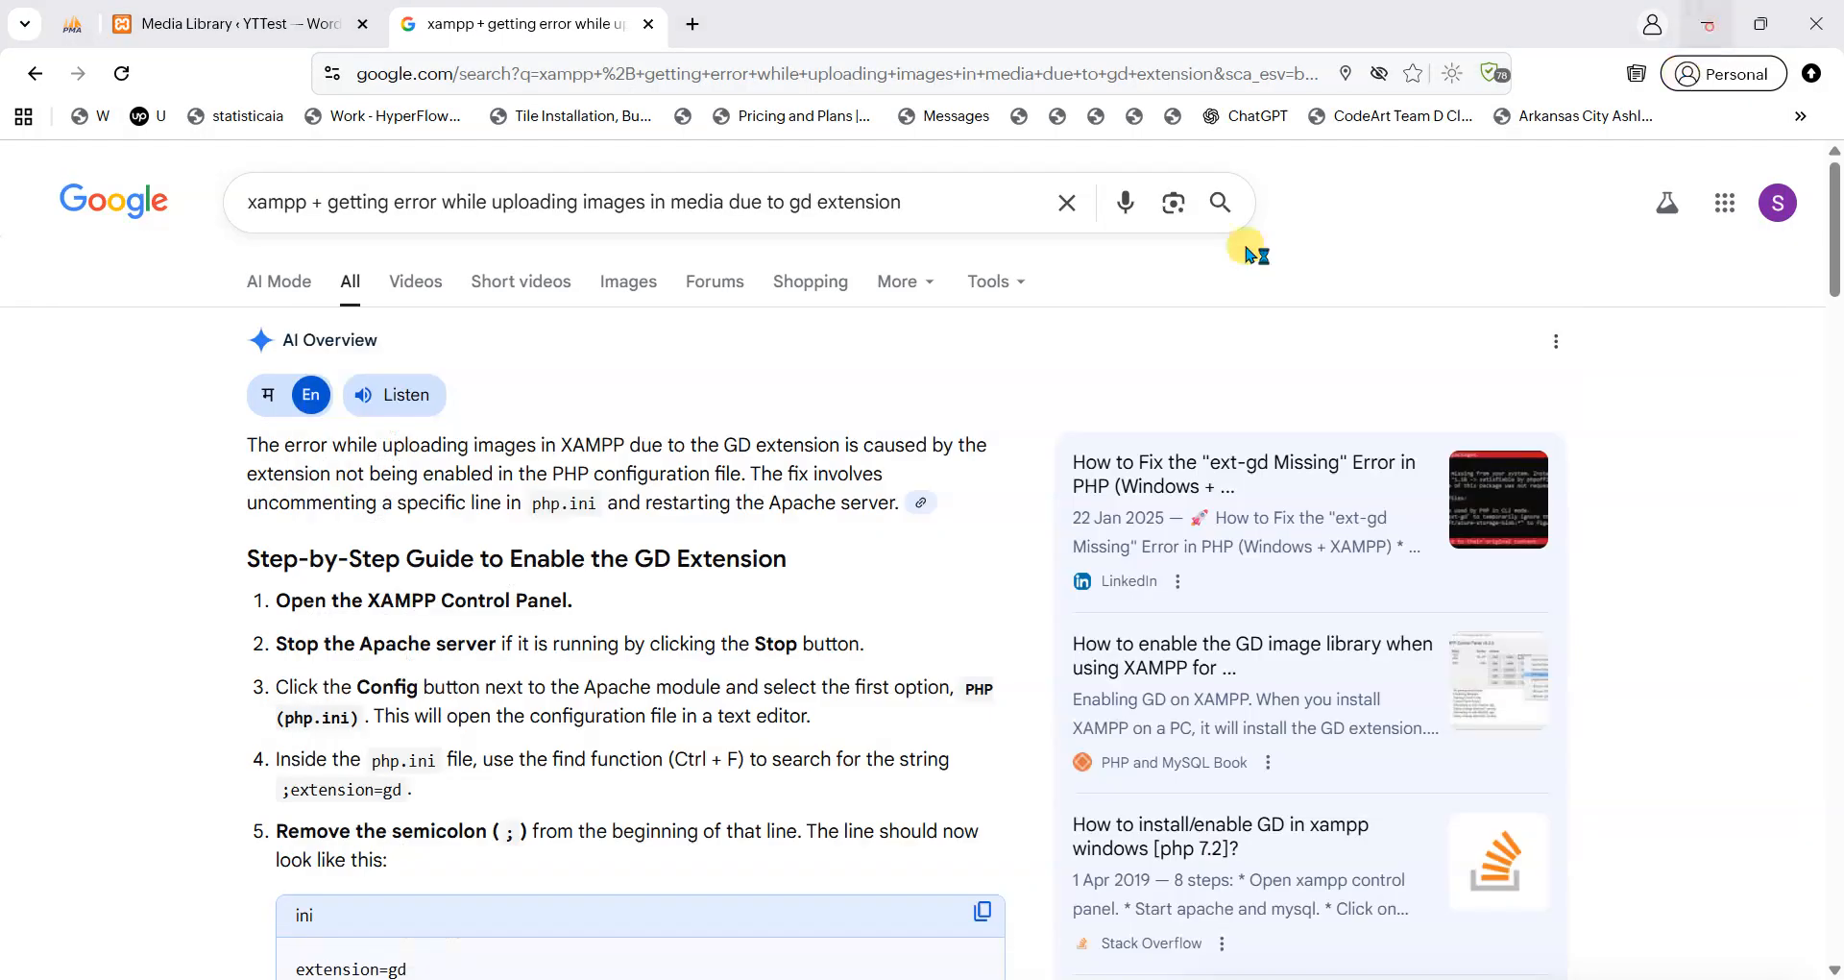
Return to the WordPress Media Library, reload it, and upload image (23) from the Downloads folder.
{"action": "left_click", "coordinate": [248, 12]}
{"action": "left_click", "coordinate": [58, 313]}
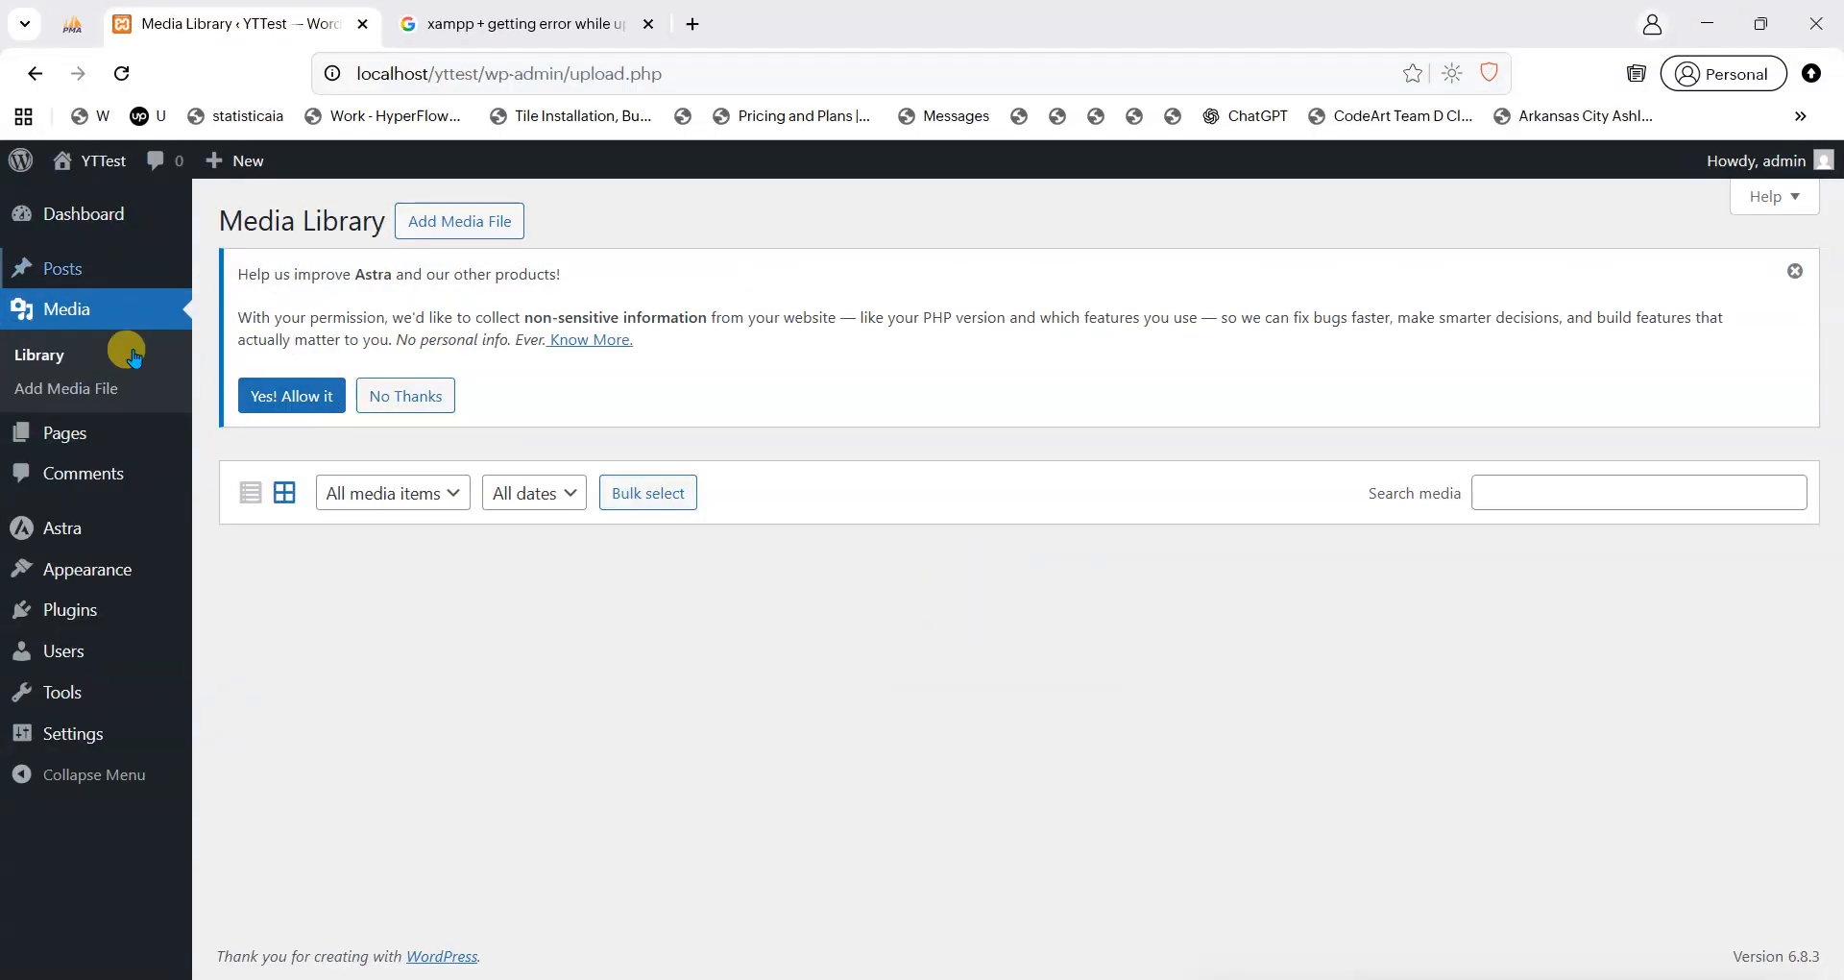
{"action": "left_click", "coordinate": [461, 222]}
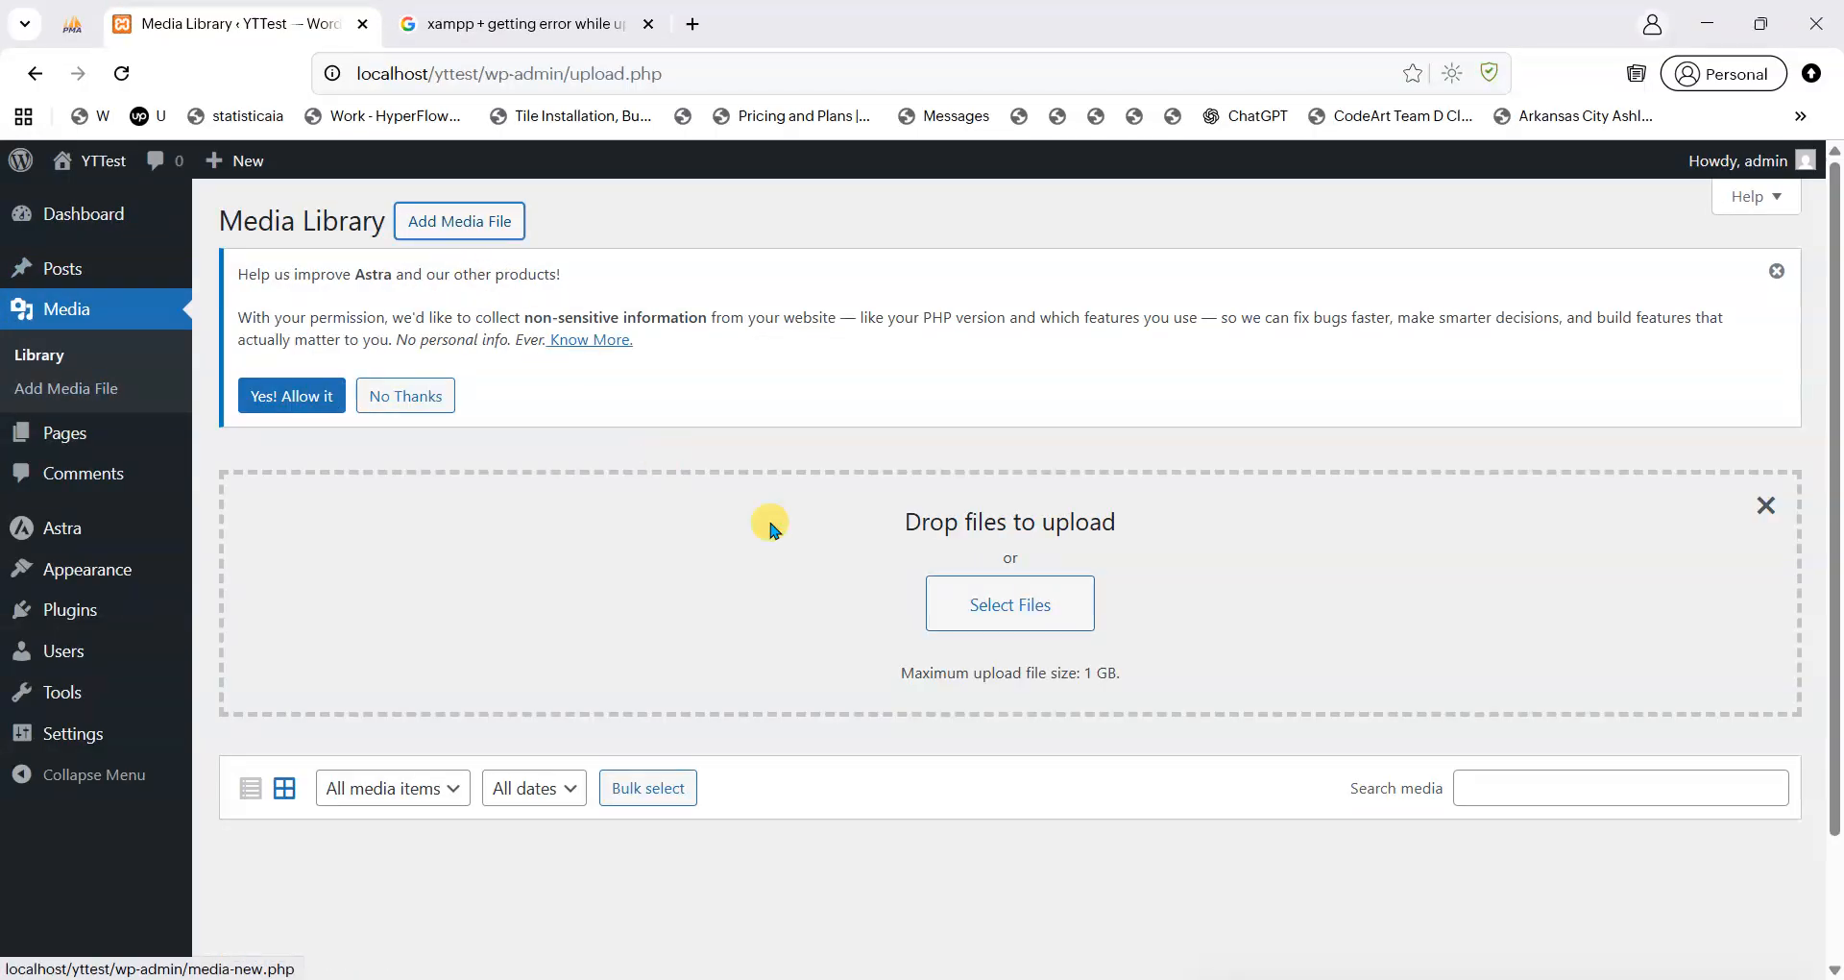
{"action": "left_click", "coordinate": [1031, 602]}
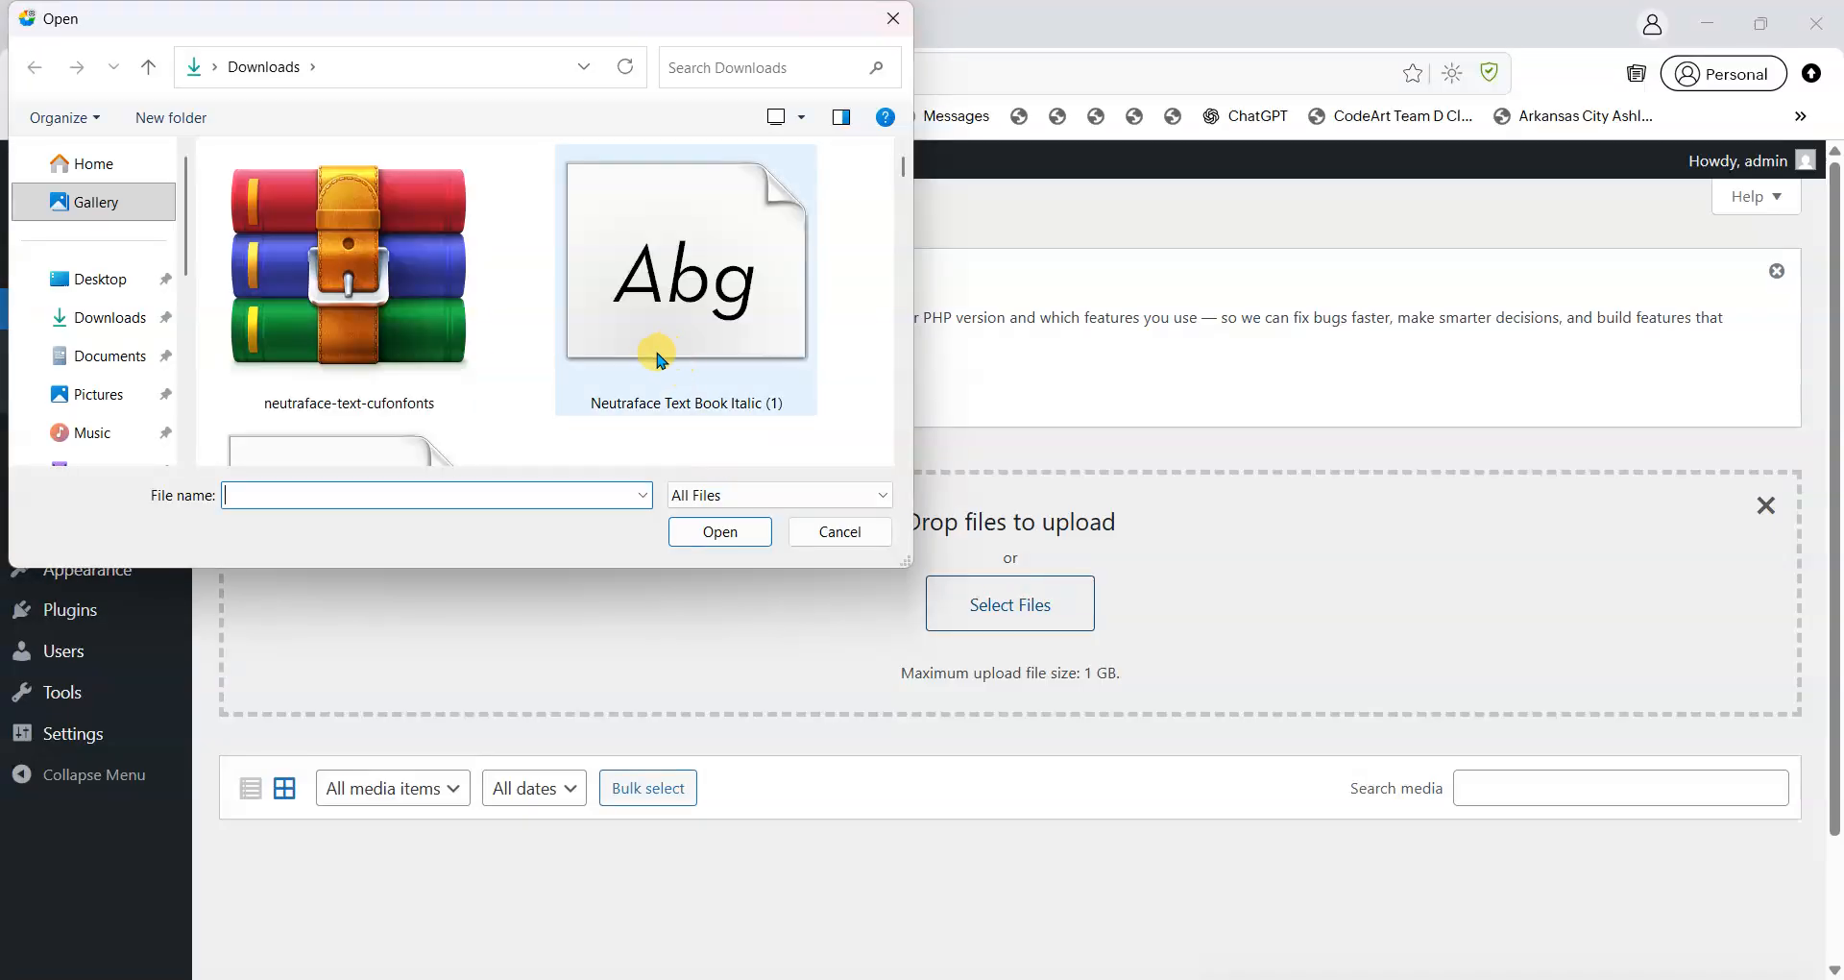
{"action": "scroll", "coordinate": [659, 355], "scroll_direction": "down", "scroll_amount": 10}
{"action": "scroll", "coordinate": [659, 357], "scroll_direction": "down", "scroll_amount": 10}
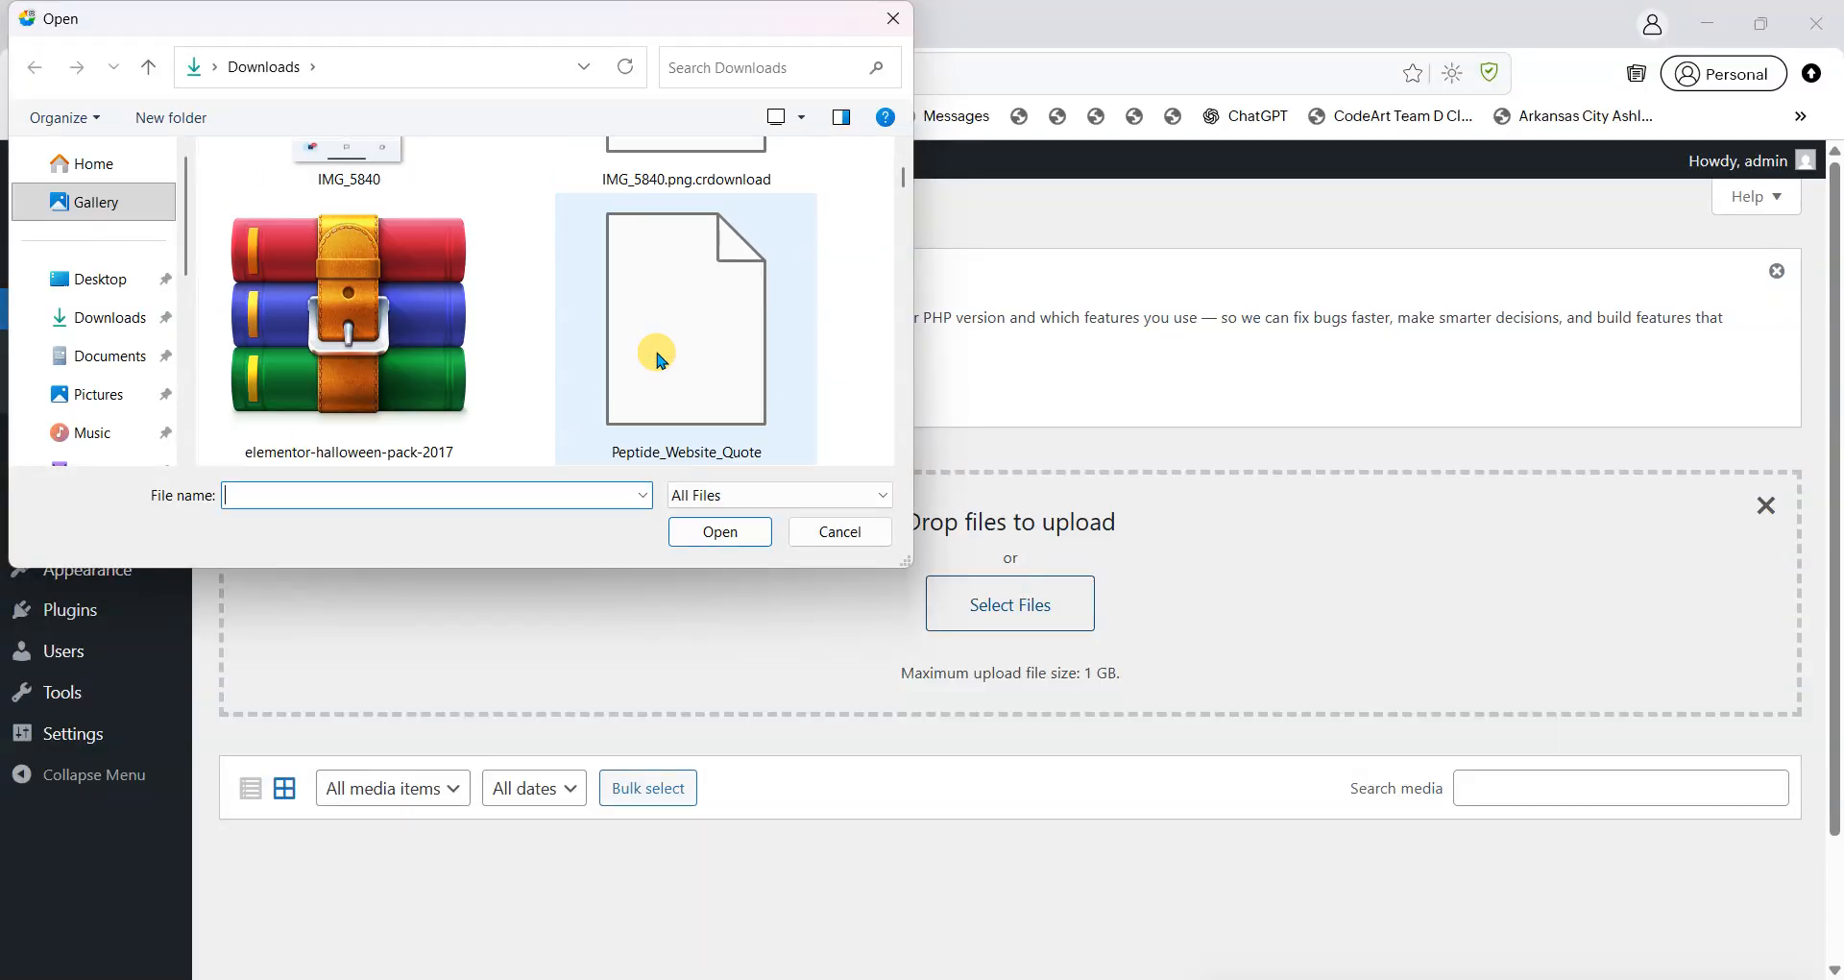
{"action": "scroll", "coordinate": [657, 354], "scroll_direction": "down", "scroll_amount": 10}
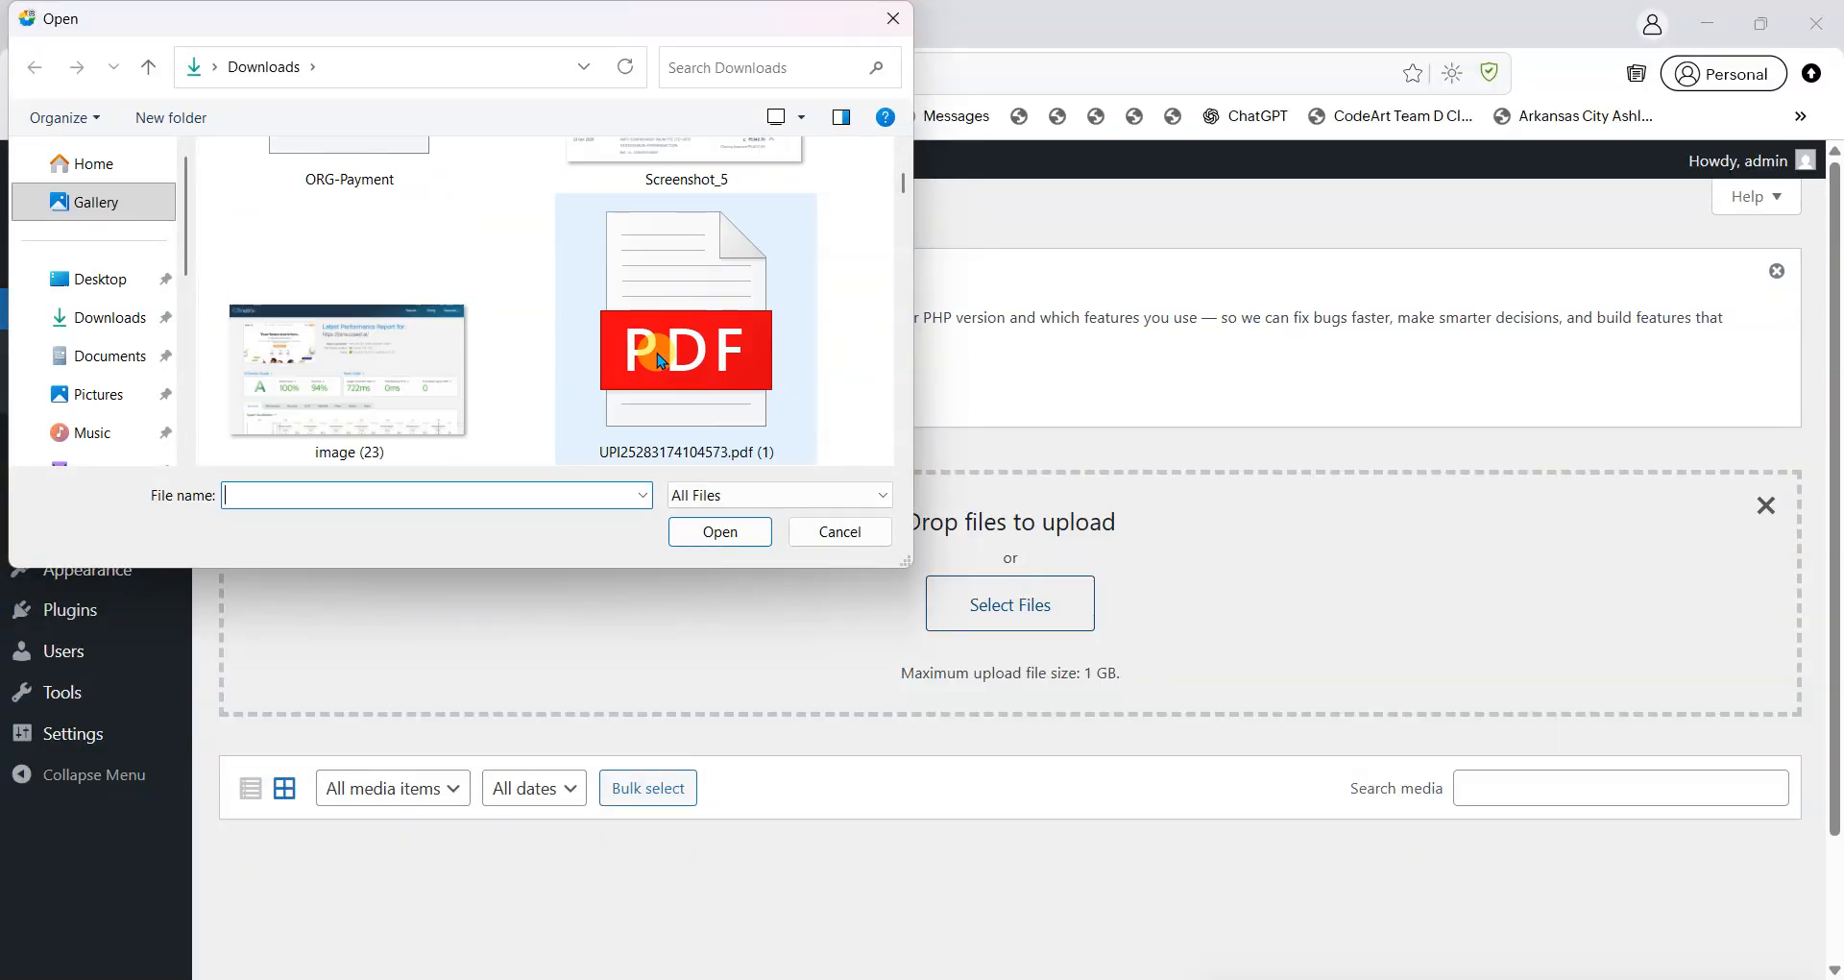
{"action": "left_click", "coordinate": [348, 312]}
{"action": "left_click", "coordinate": [735, 534]}
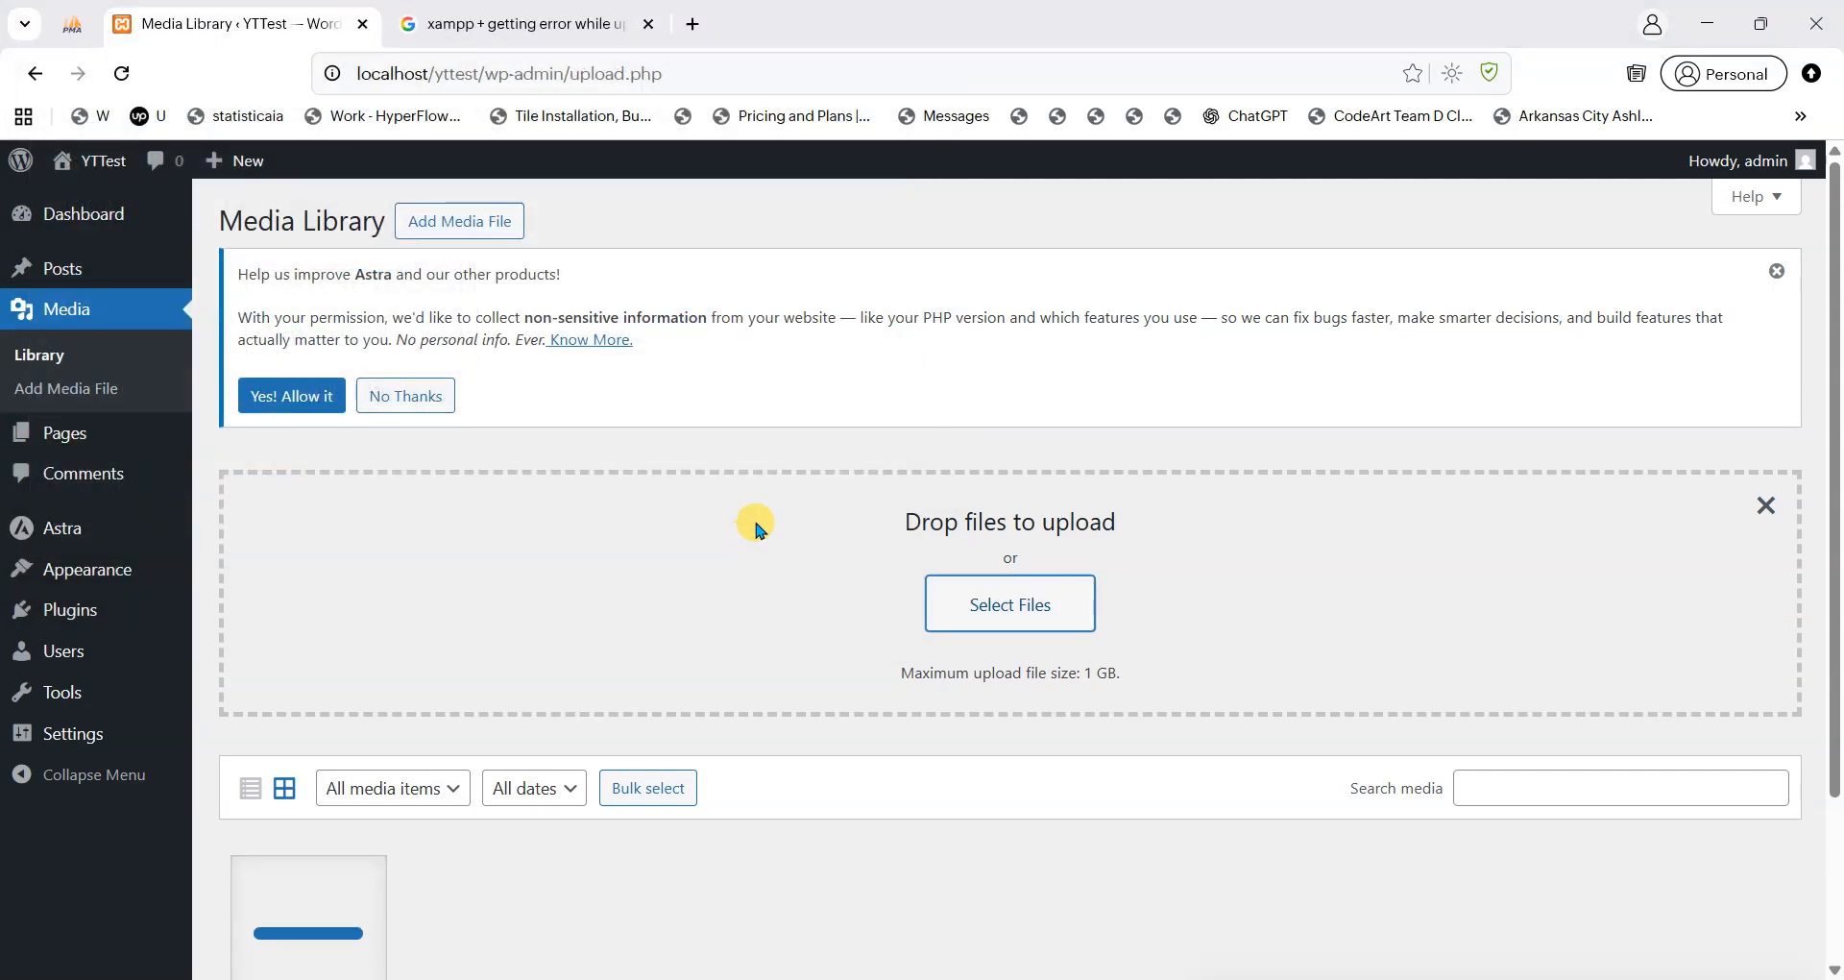
Inspect the attachment details of the newly uploaded image and close them.
{"action": "scroll", "coordinate": [751, 531], "scroll_direction": "down", "scroll_amount": 3}
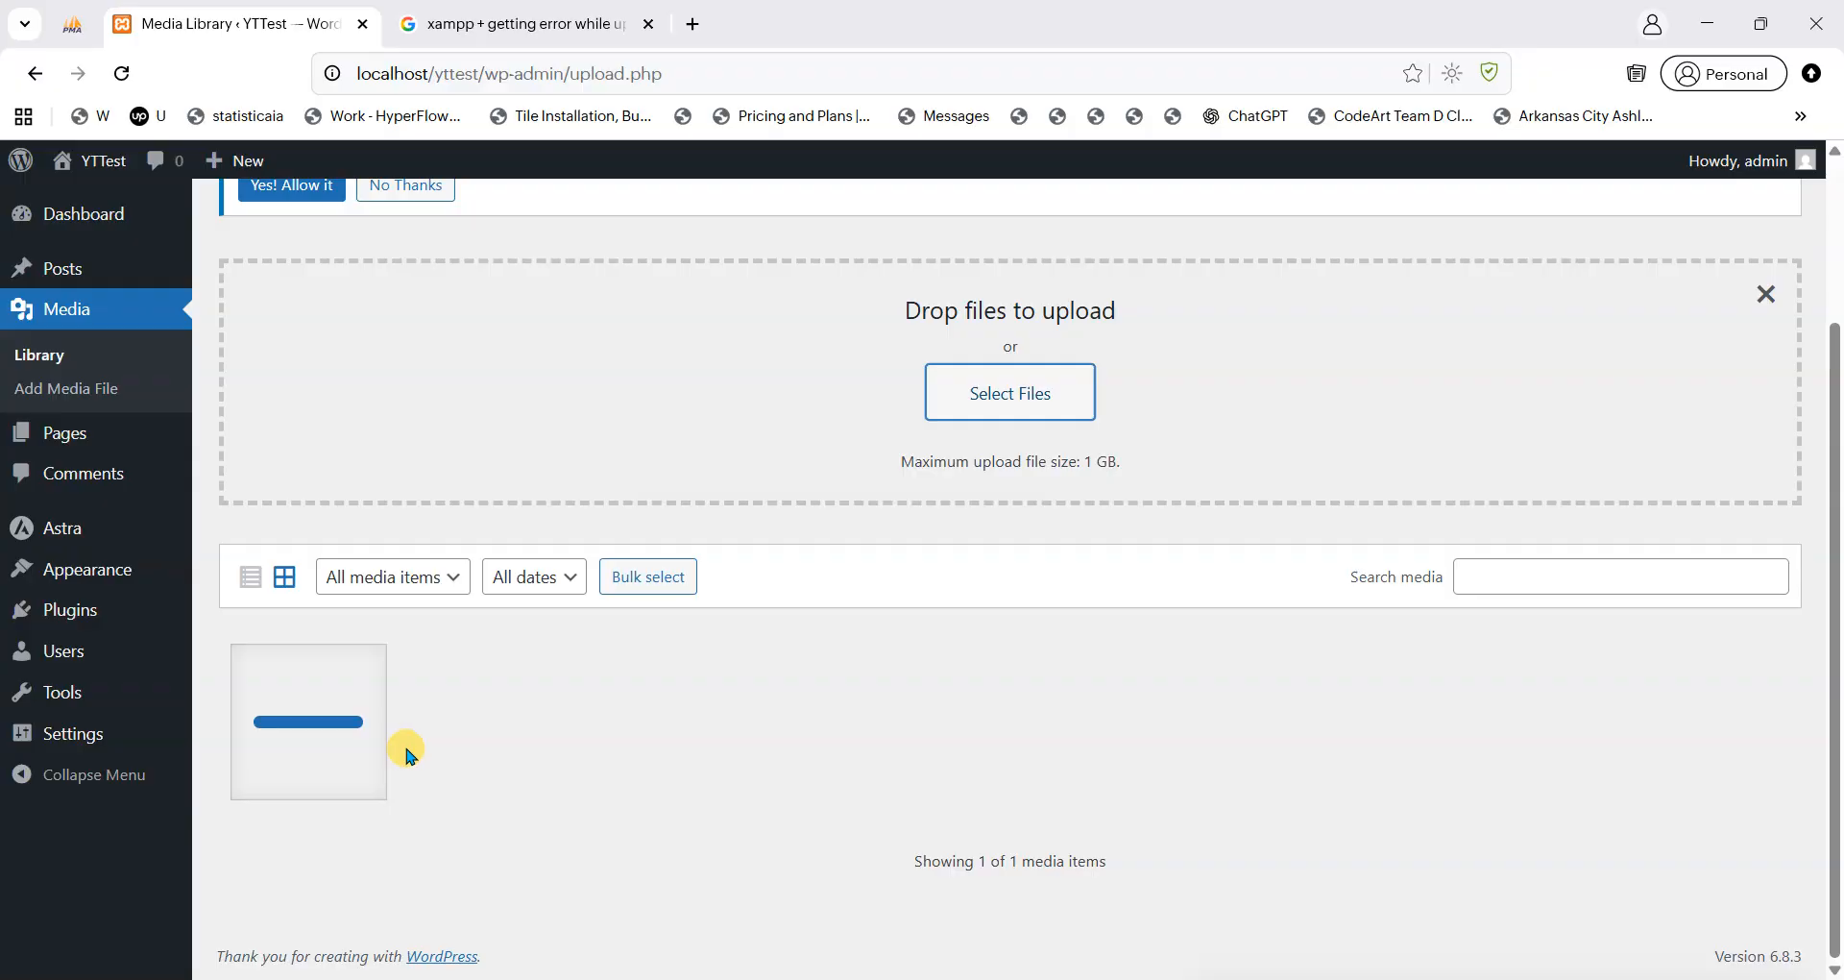
{"action": "left_click", "coordinate": [313, 721]}
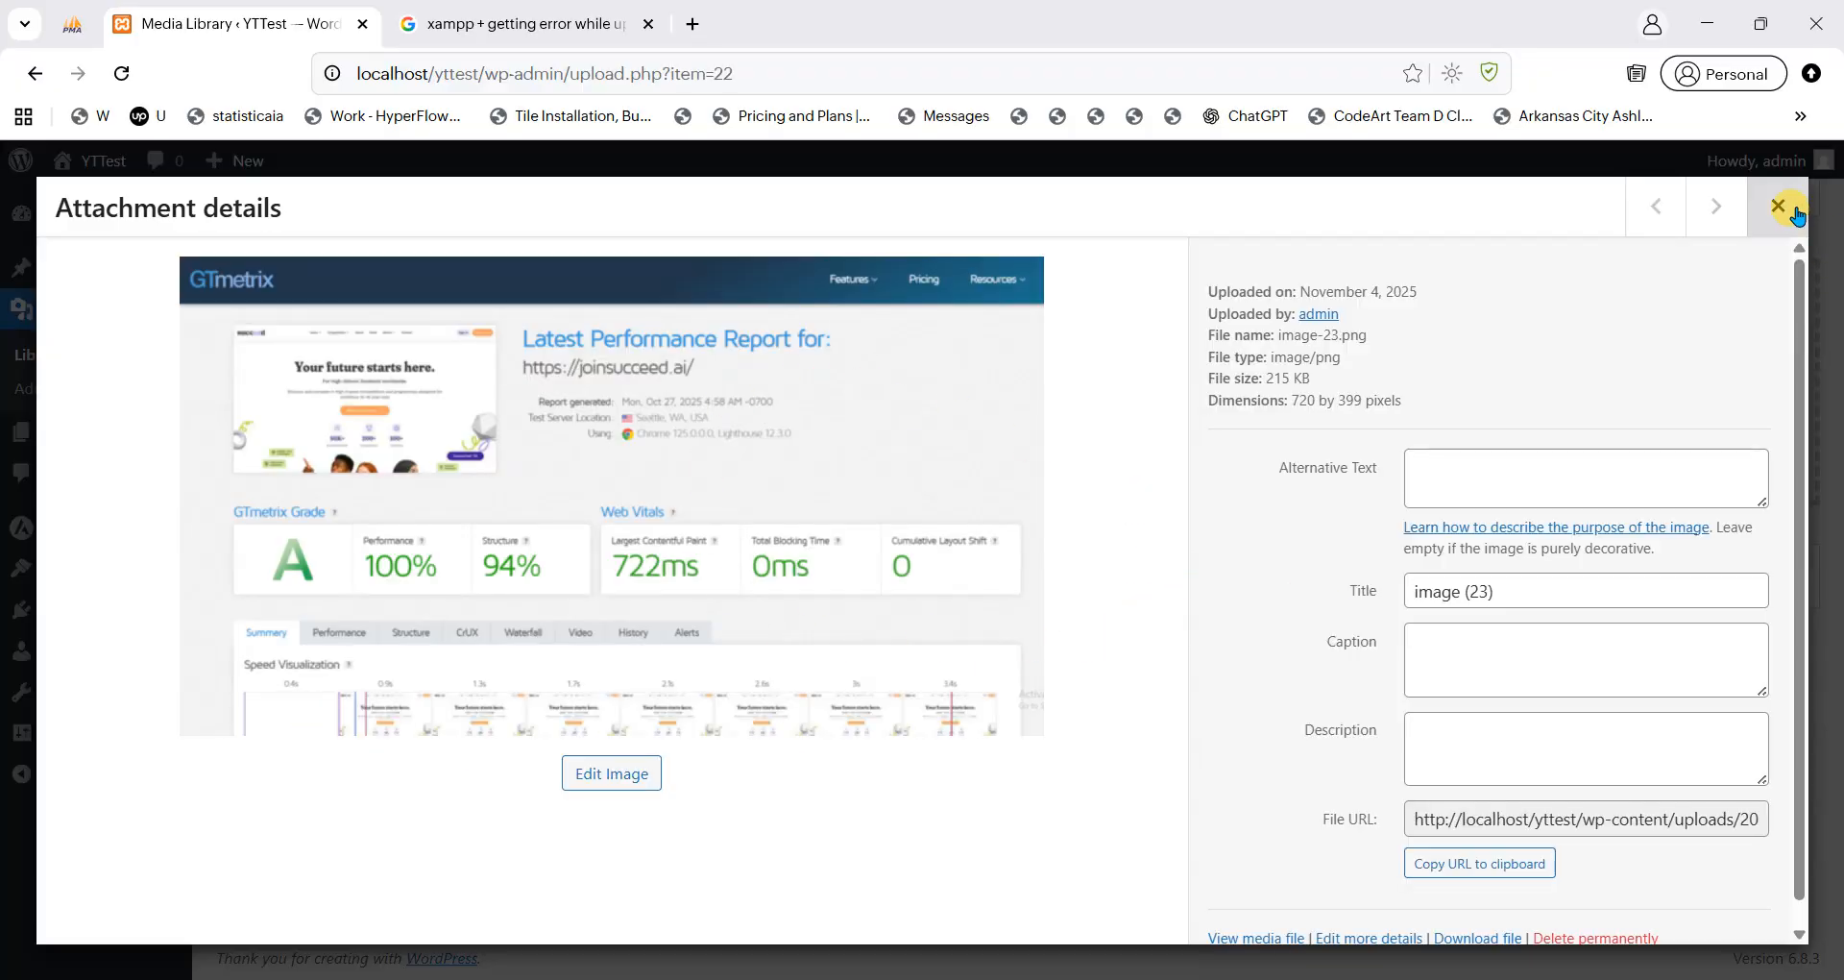
{"action": "left_click", "coordinate": [1778, 207]}
Open the Home page for editing, dismiss the autosave notice, and insert an Image block below the heading.
{"action": "mouse_move", "coordinate": [74, 440]}
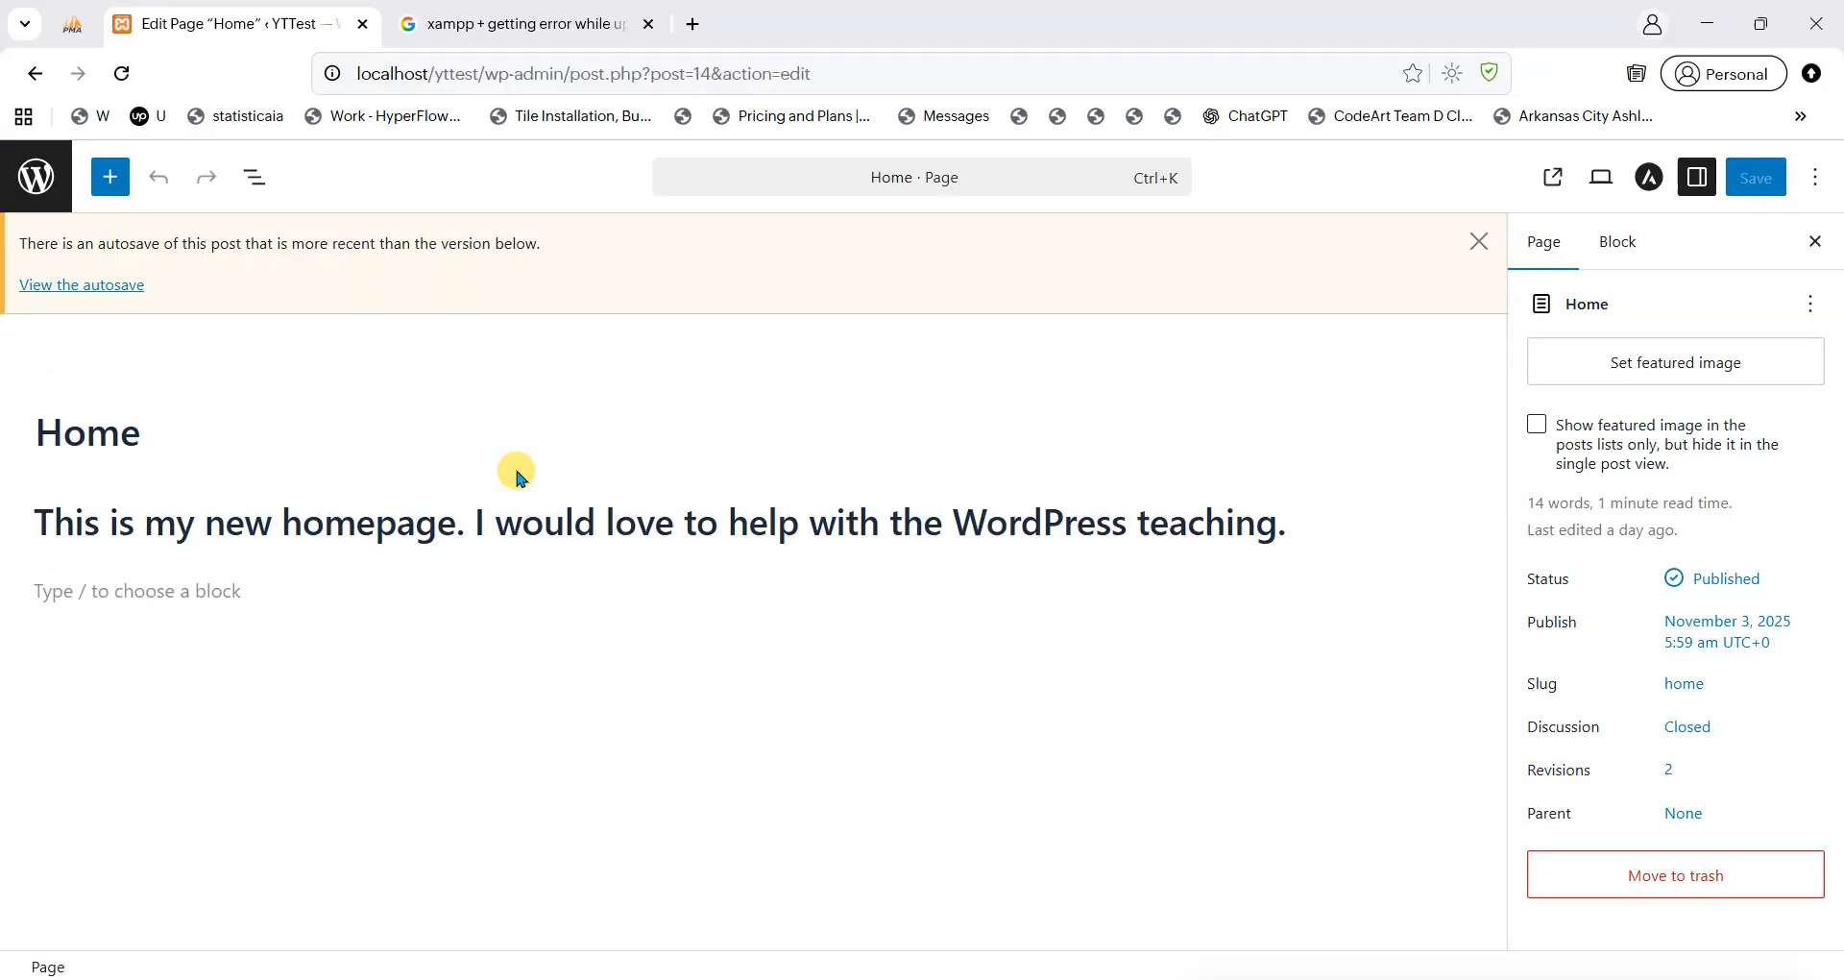
{"action": "left_click", "coordinate": [1479, 241]}
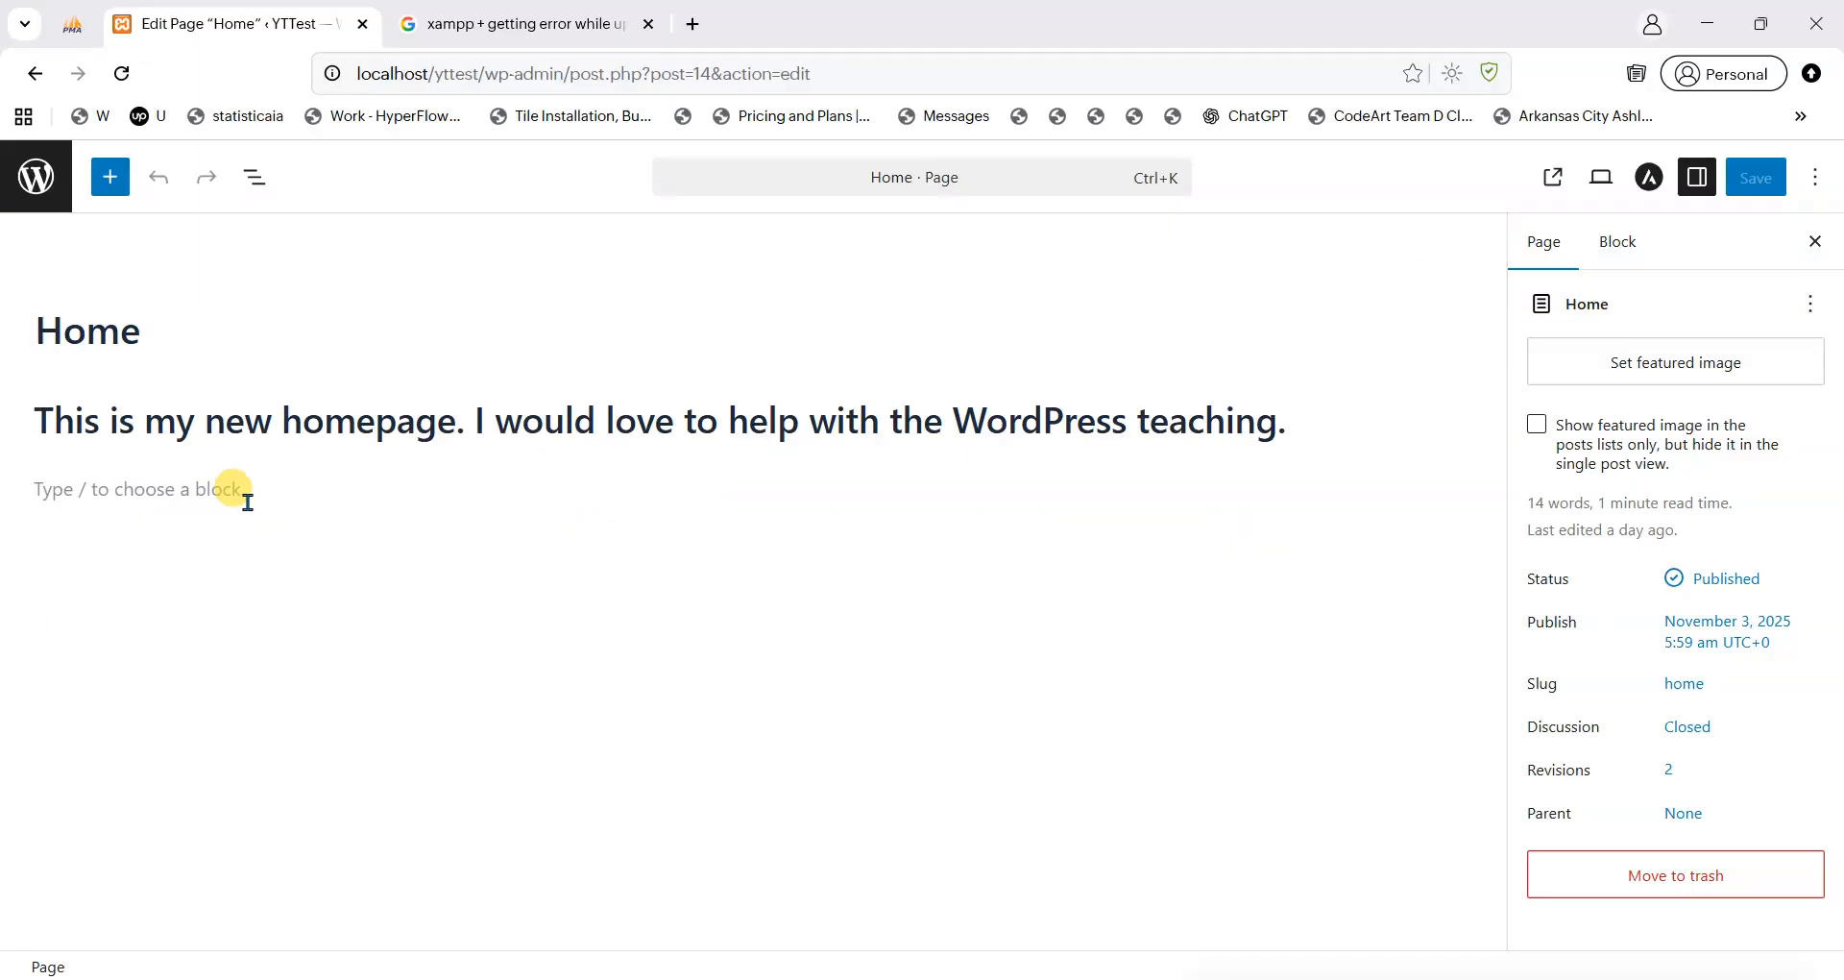
{"action": "left_click", "coordinate": [232, 499]}
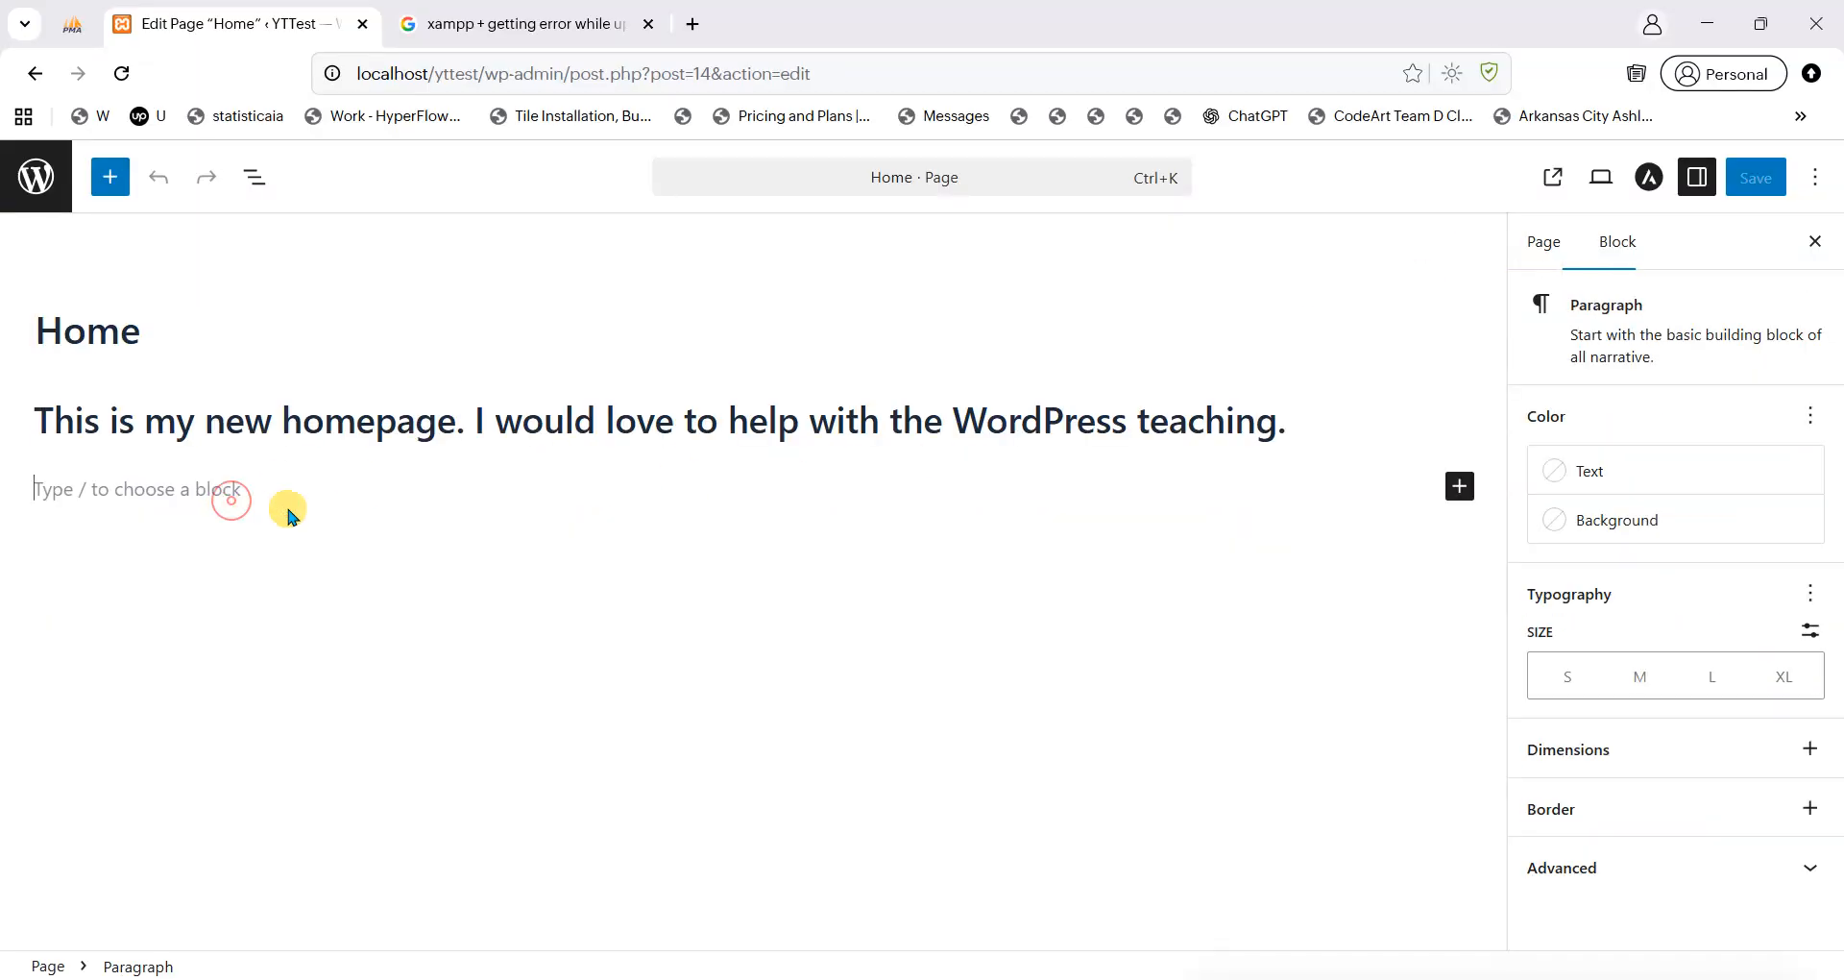
{"action": "left_click", "coordinate": [1461, 495]}
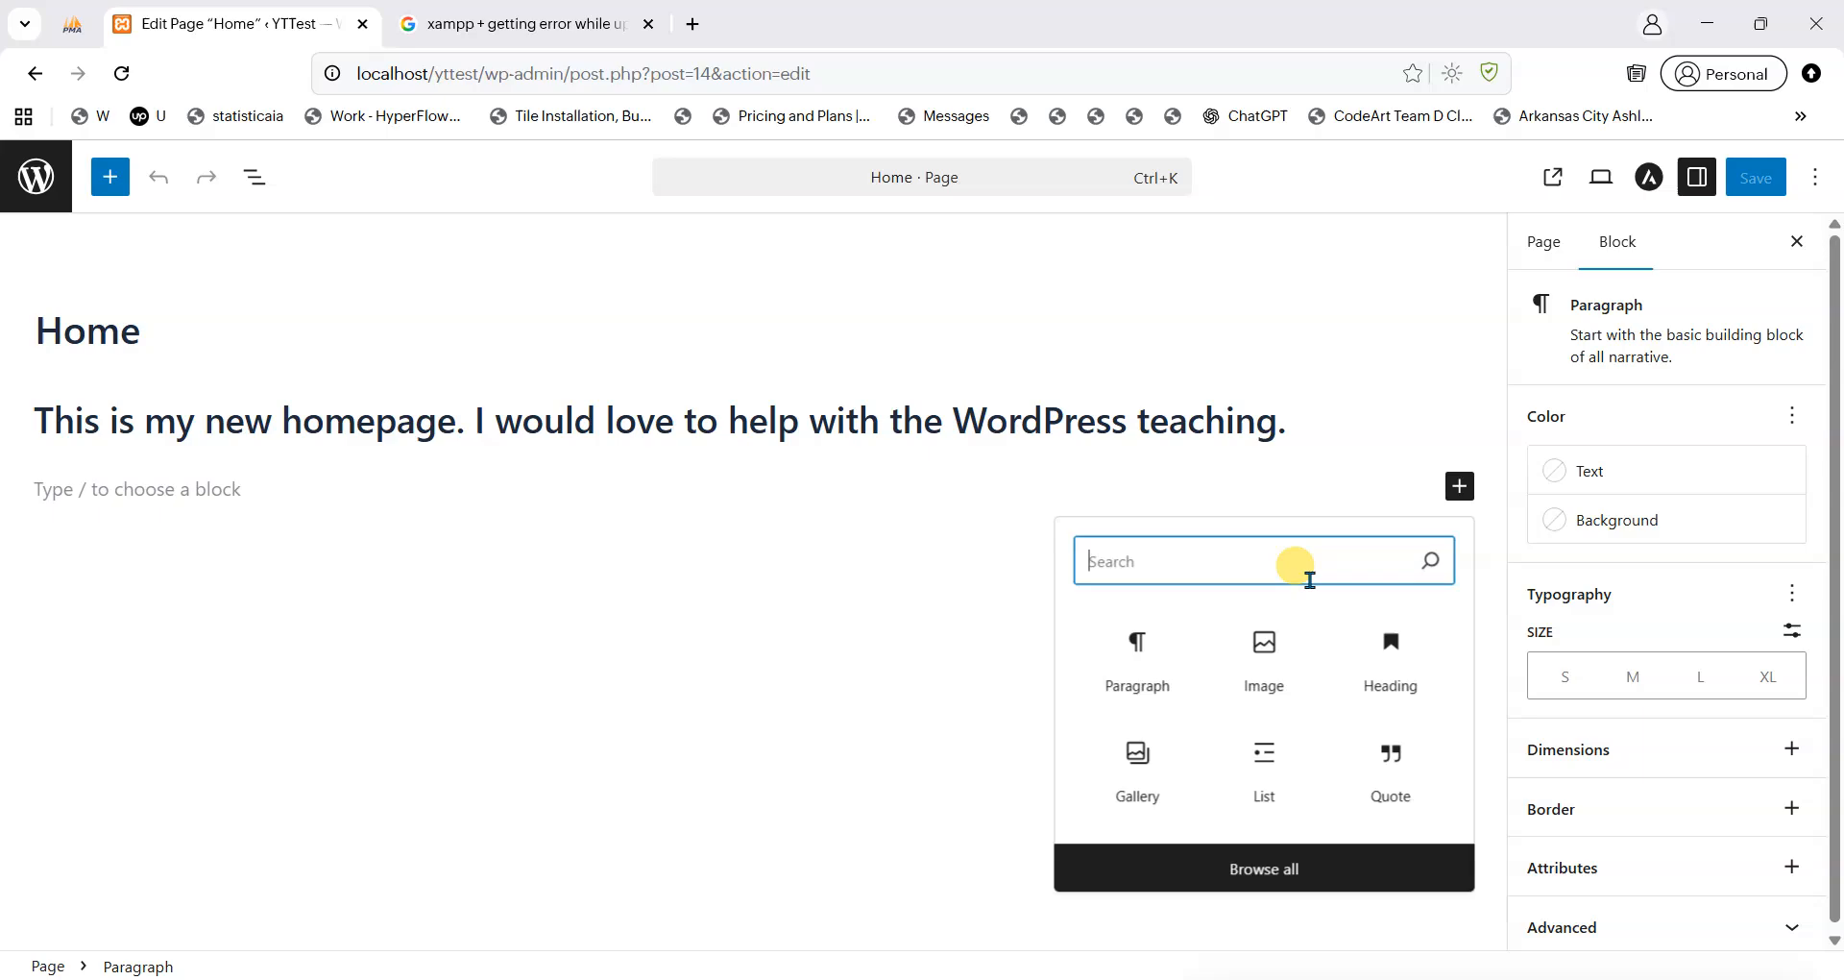
{"action": "left_click", "coordinate": [1291, 668]}
Upload How-to-create-a-page from the Downloads folder into the Image block and check how it looks on the page.
{"action": "left_click", "coordinate": [92, 613]}
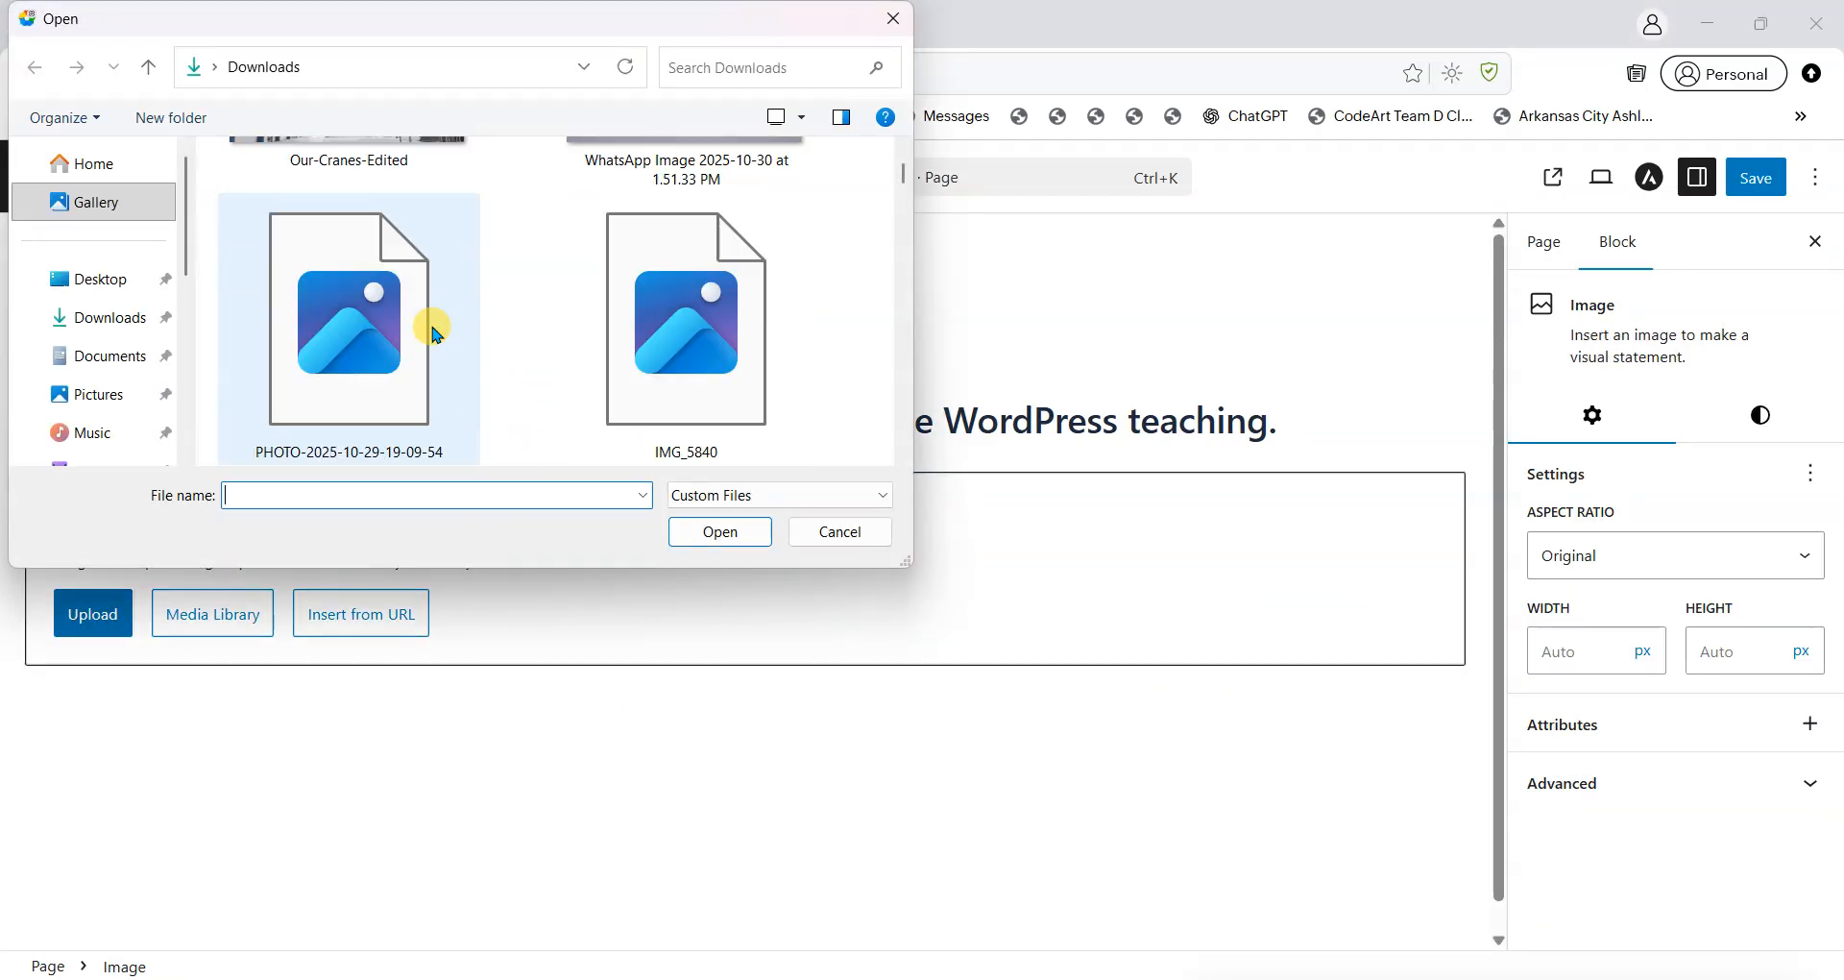
{"action": "left_click", "coordinate": [347, 329]}
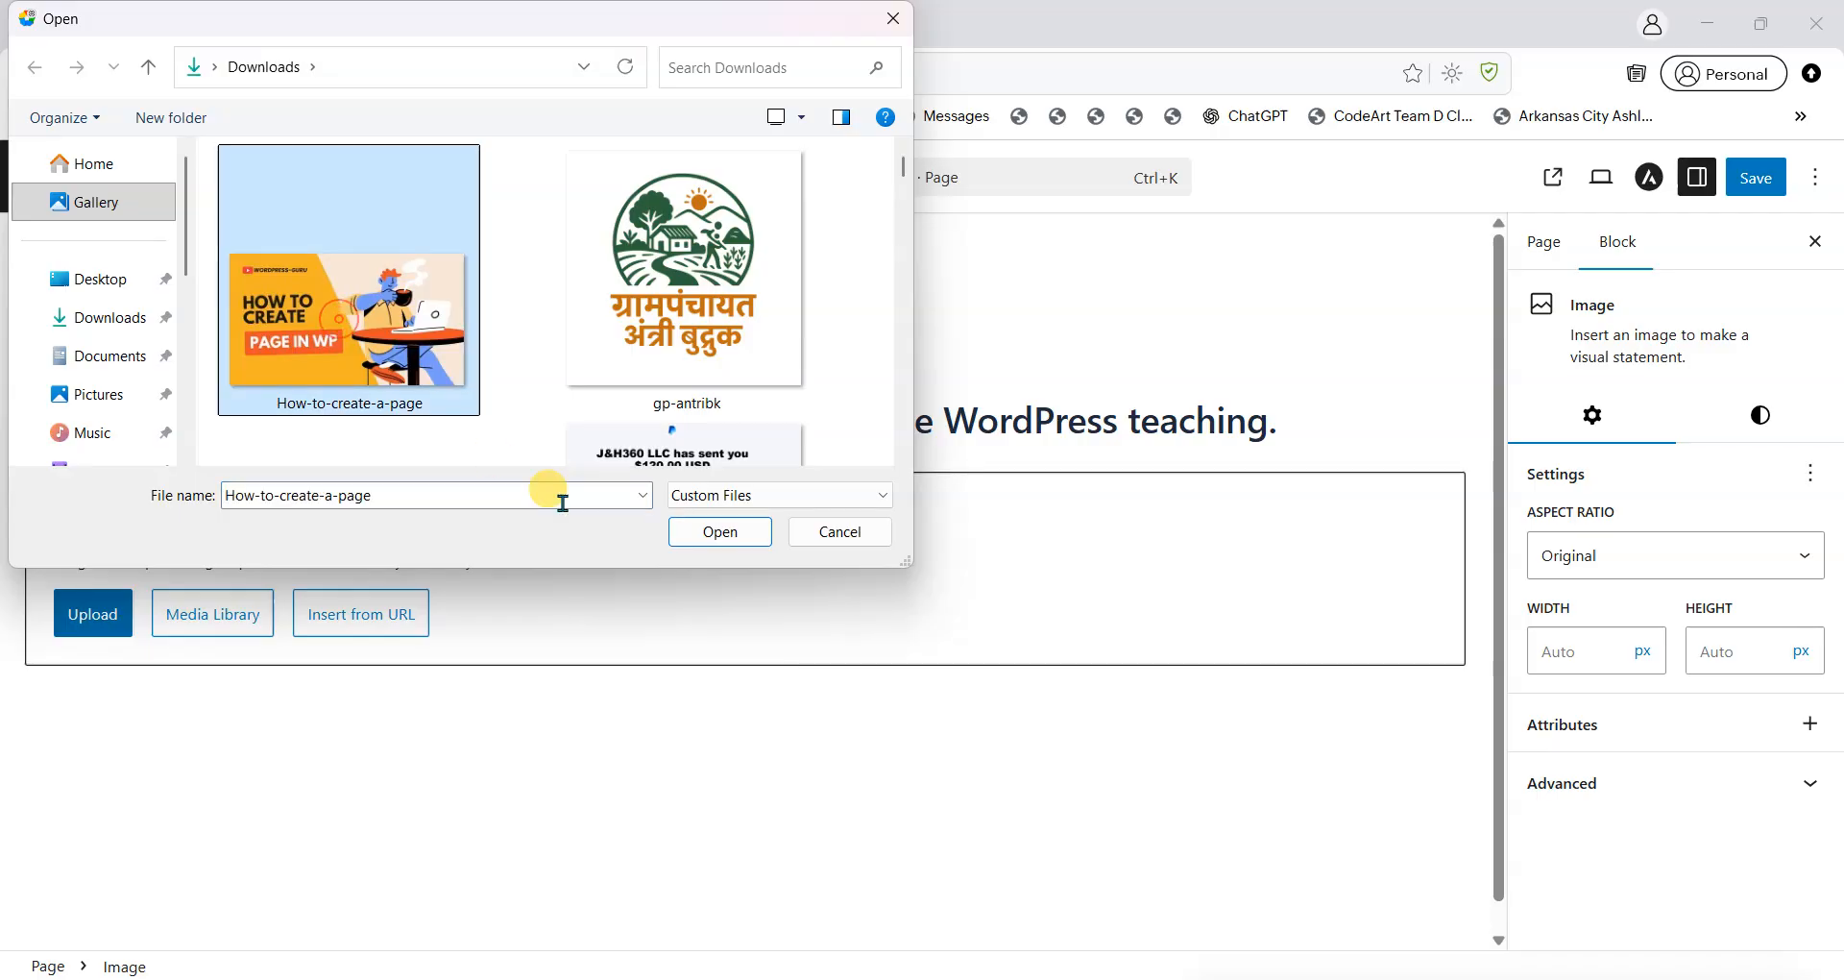
{"action": "left_click", "coordinate": [721, 531]}
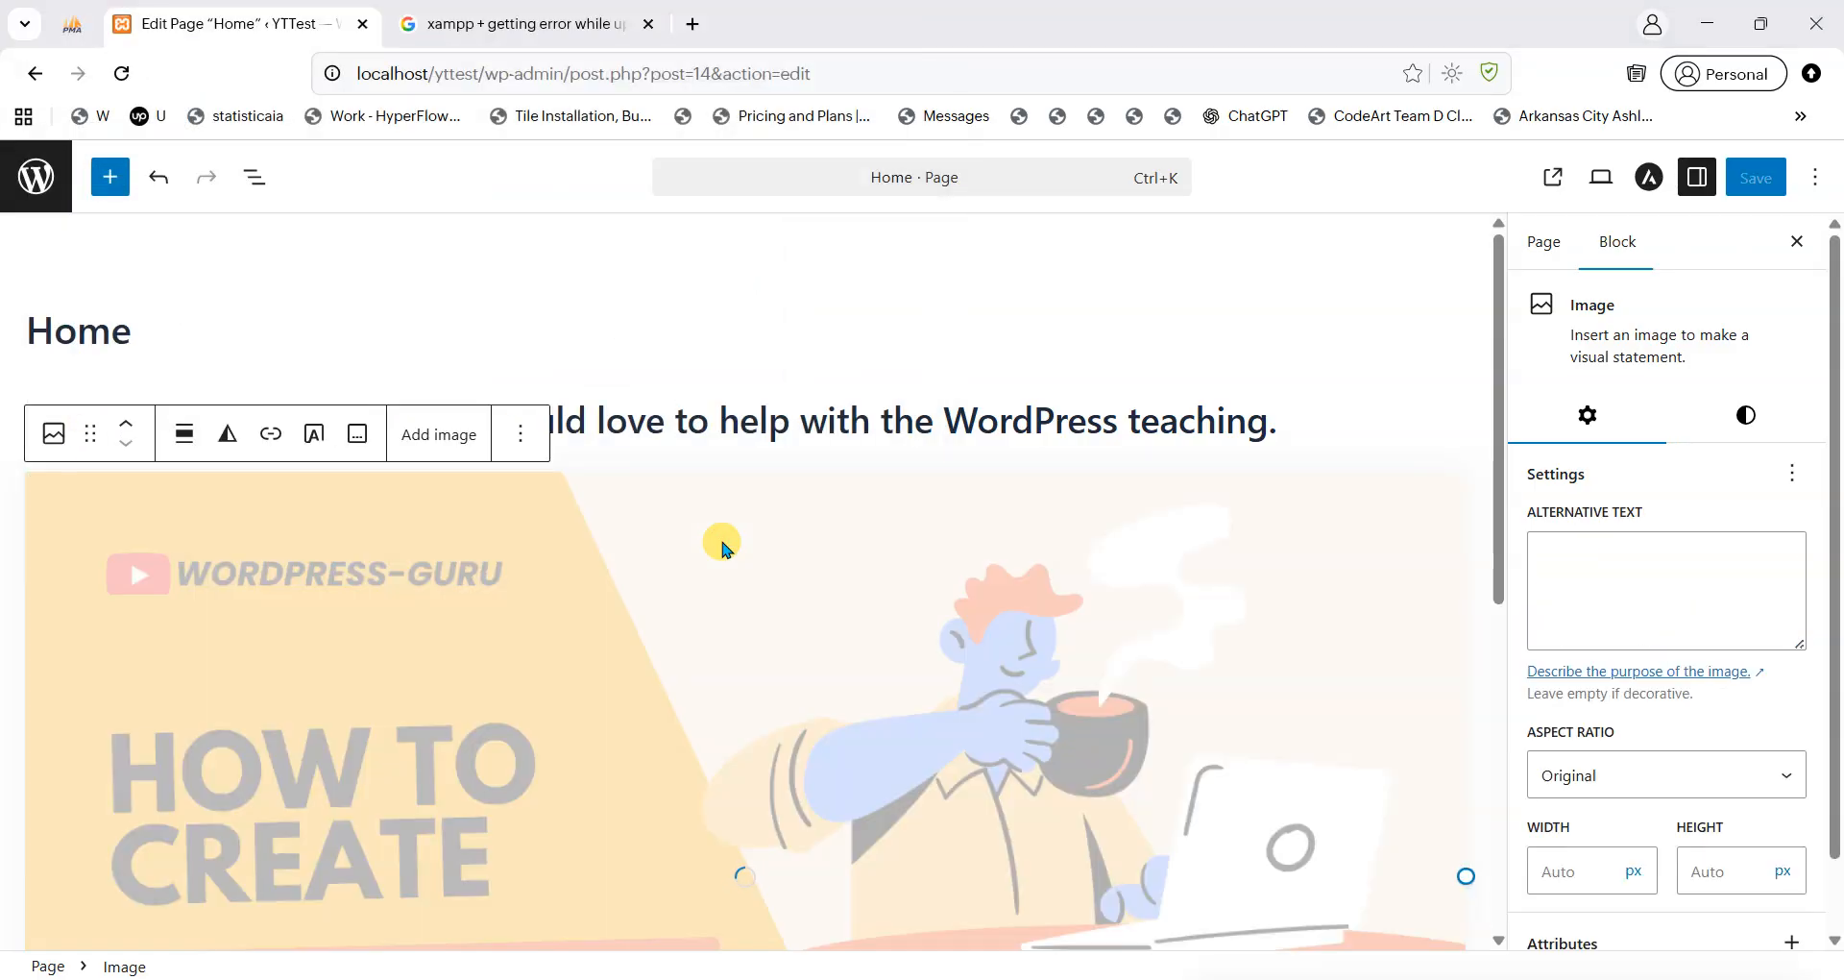
{"action": "scroll", "coordinate": [723, 546], "scroll_direction": "down", "scroll_amount": 1}
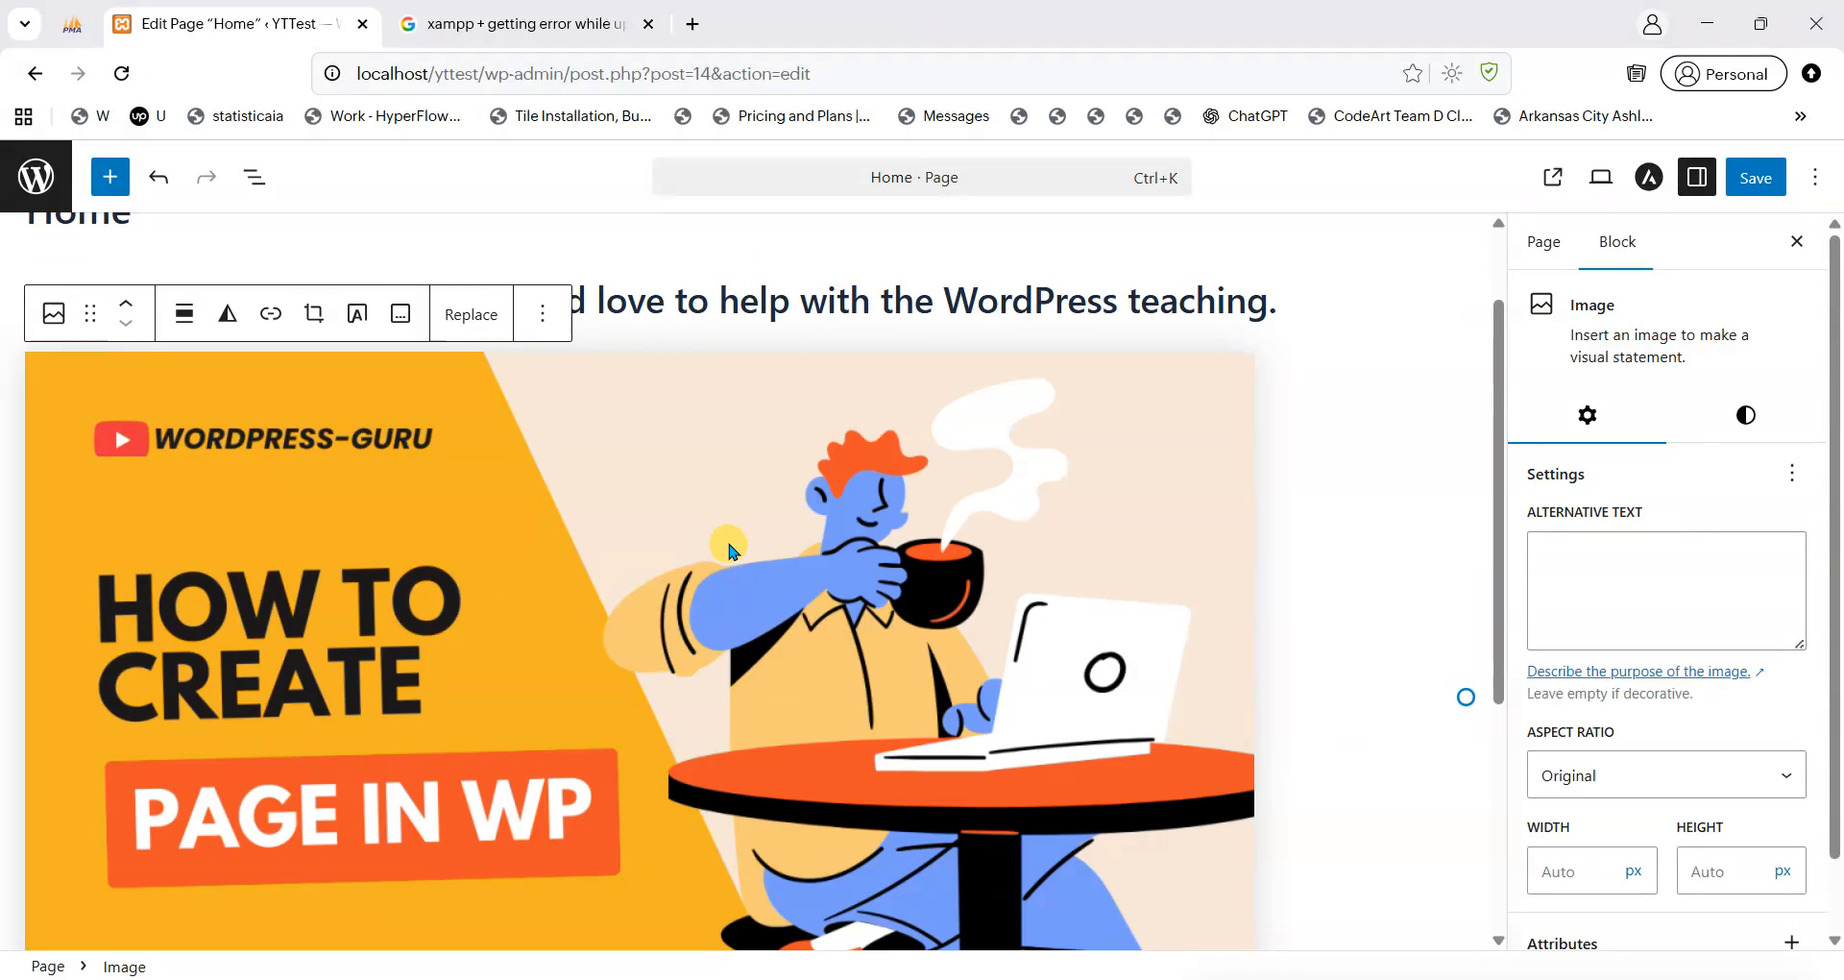
{"action": "scroll", "coordinate": [539, 465], "scroll_direction": "down", "scroll_amount": 2}
{"action": "scroll", "coordinate": [618, 526], "scroll_direction": "up", "scroll_amount": 4}
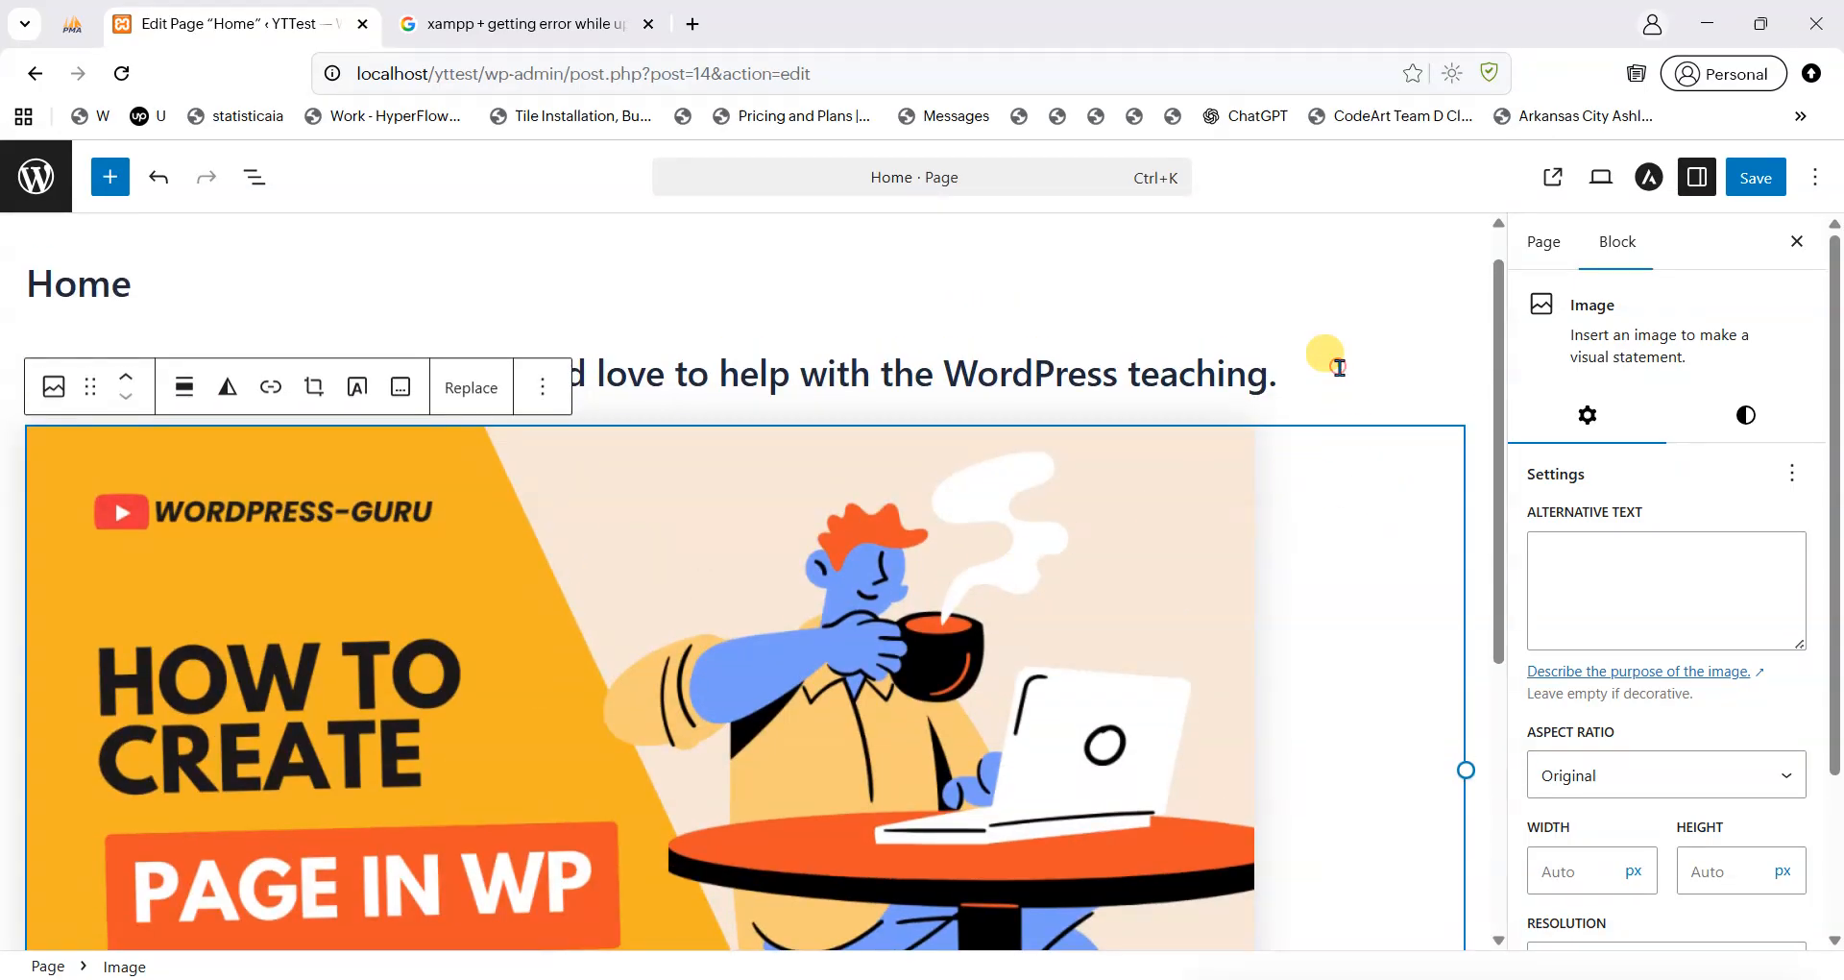
{"action": "left_click", "coordinate": [1317, 365]}
{"action": "scroll", "coordinate": [1309, 544], "scroll_direction": "down", "scroll_amount": 4}
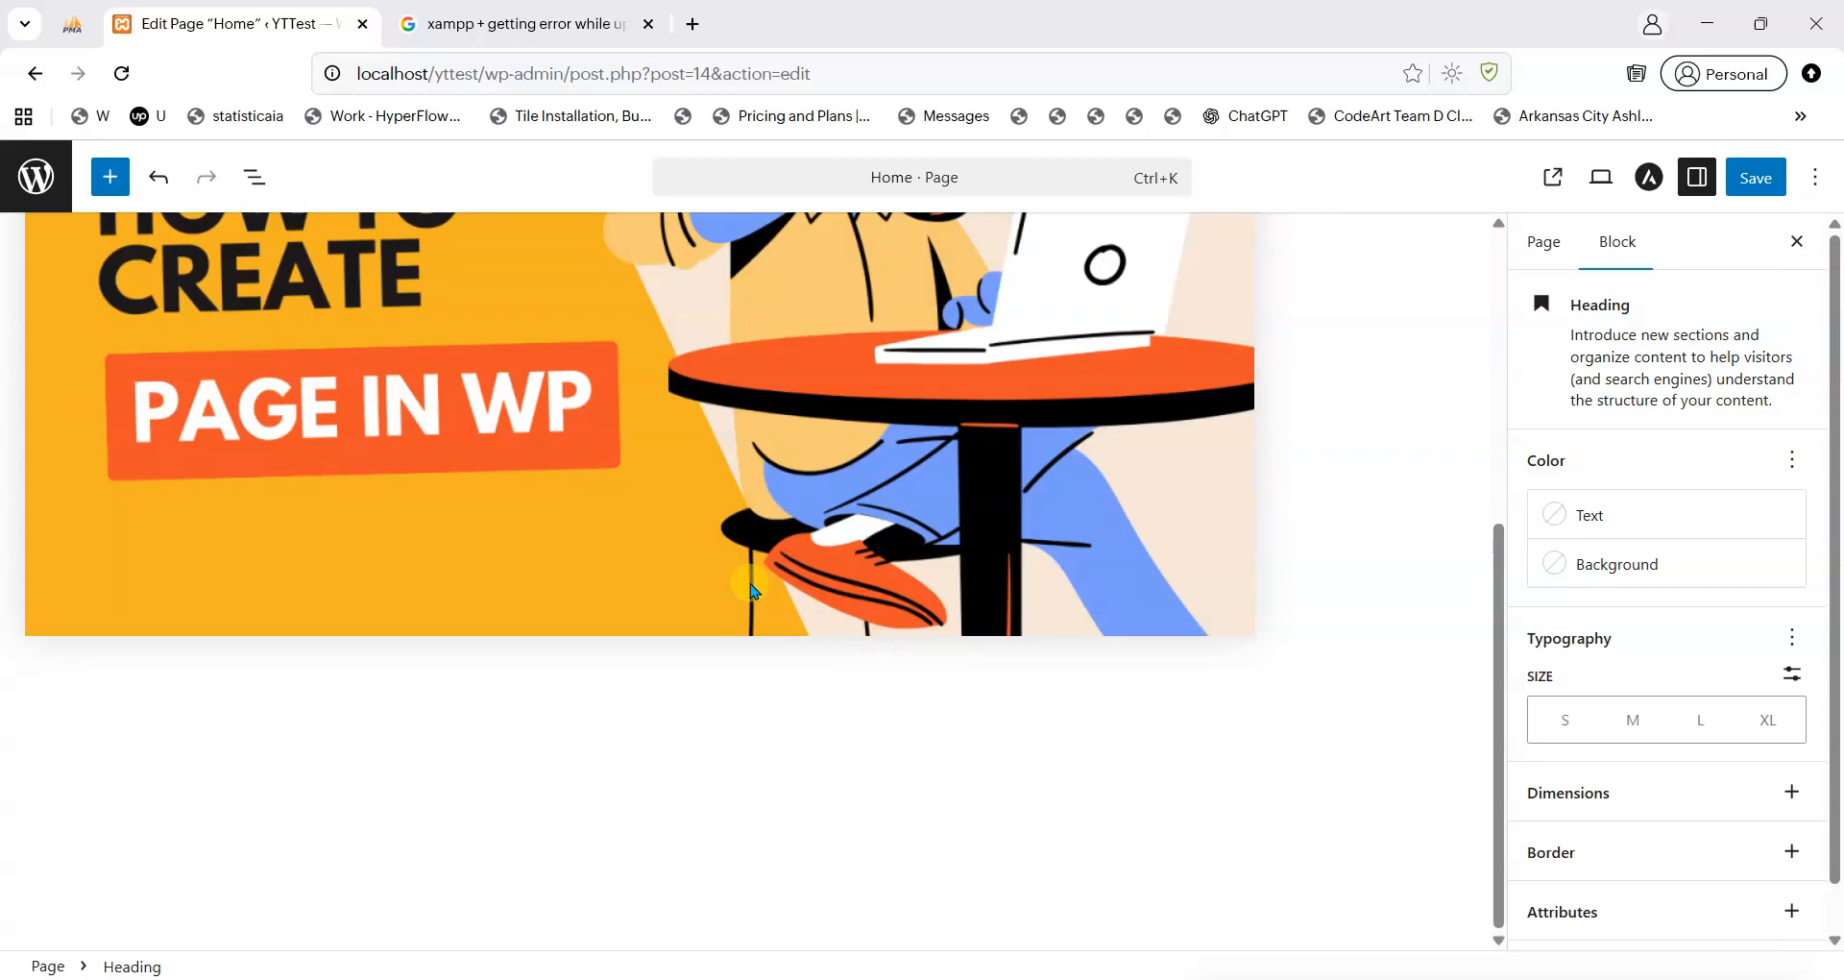
Switch to the Google results and review the search query about the XAMPP image upload error caused by the GD extension.
{"action": "left_click", "coordinate": [562, 24]}
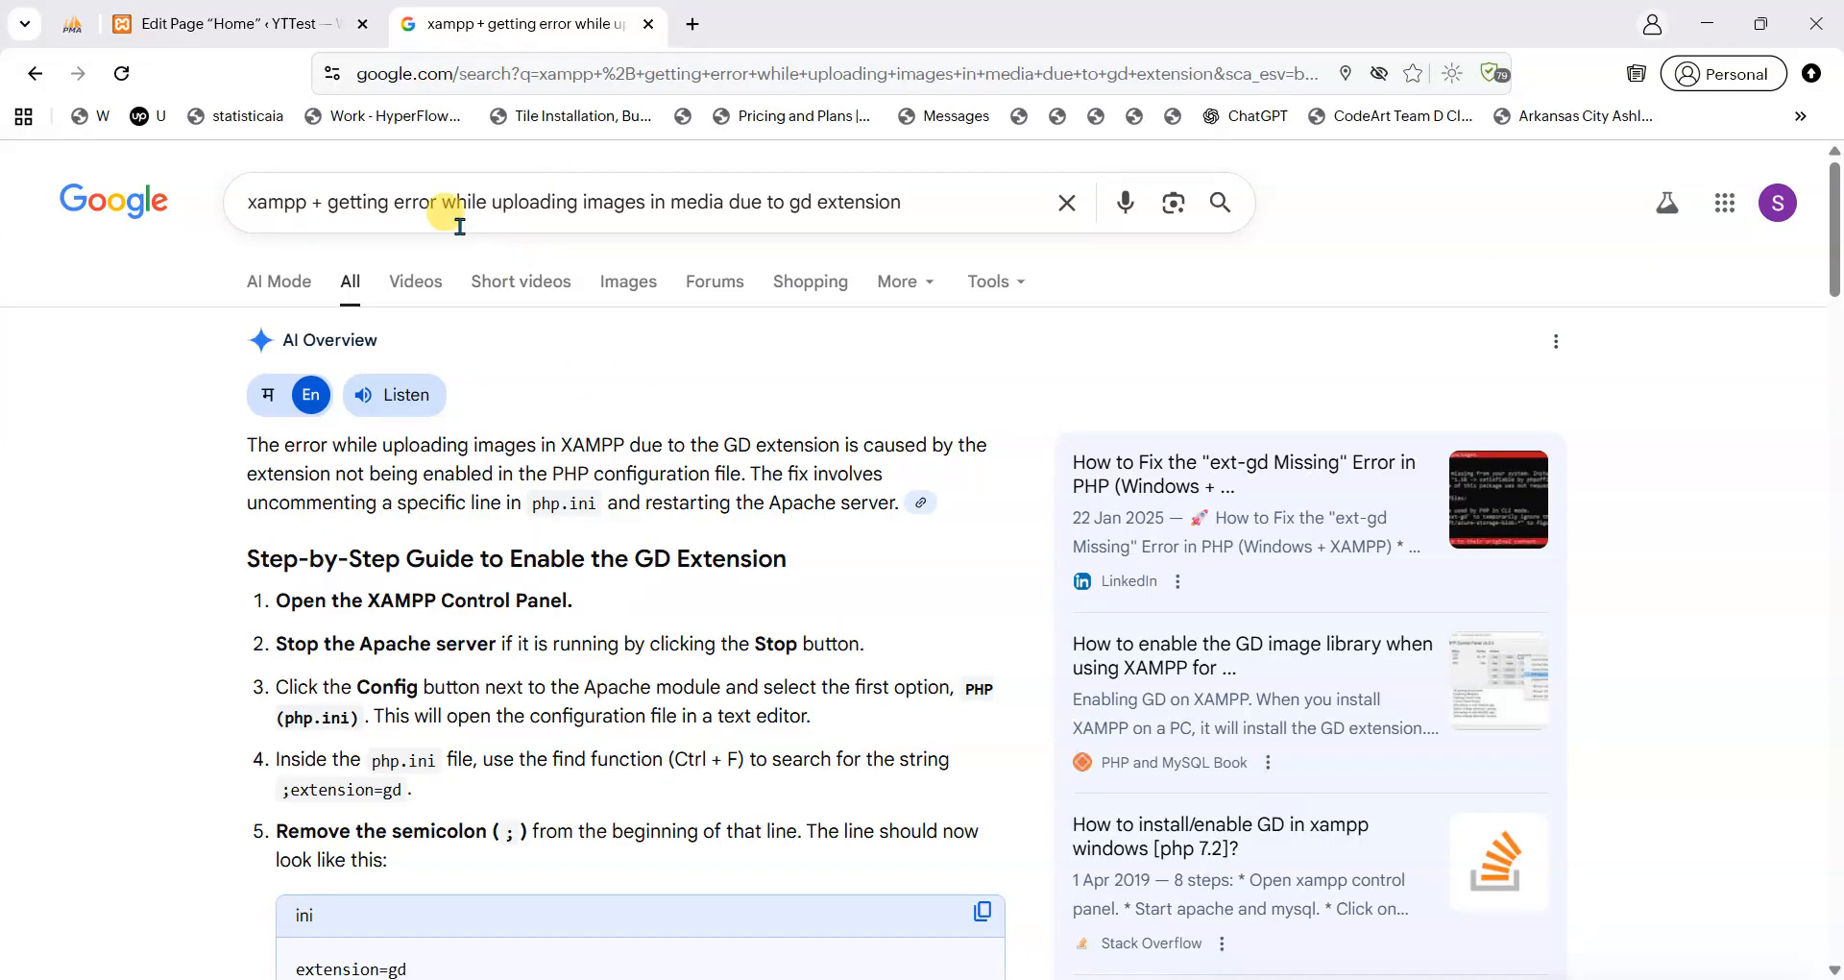
{"action": "left_click_drag", "start_coordinate": [323, 202], "coordinate": [432, 204]}
{"action": "left_click", "coordinate": [803, 200]}
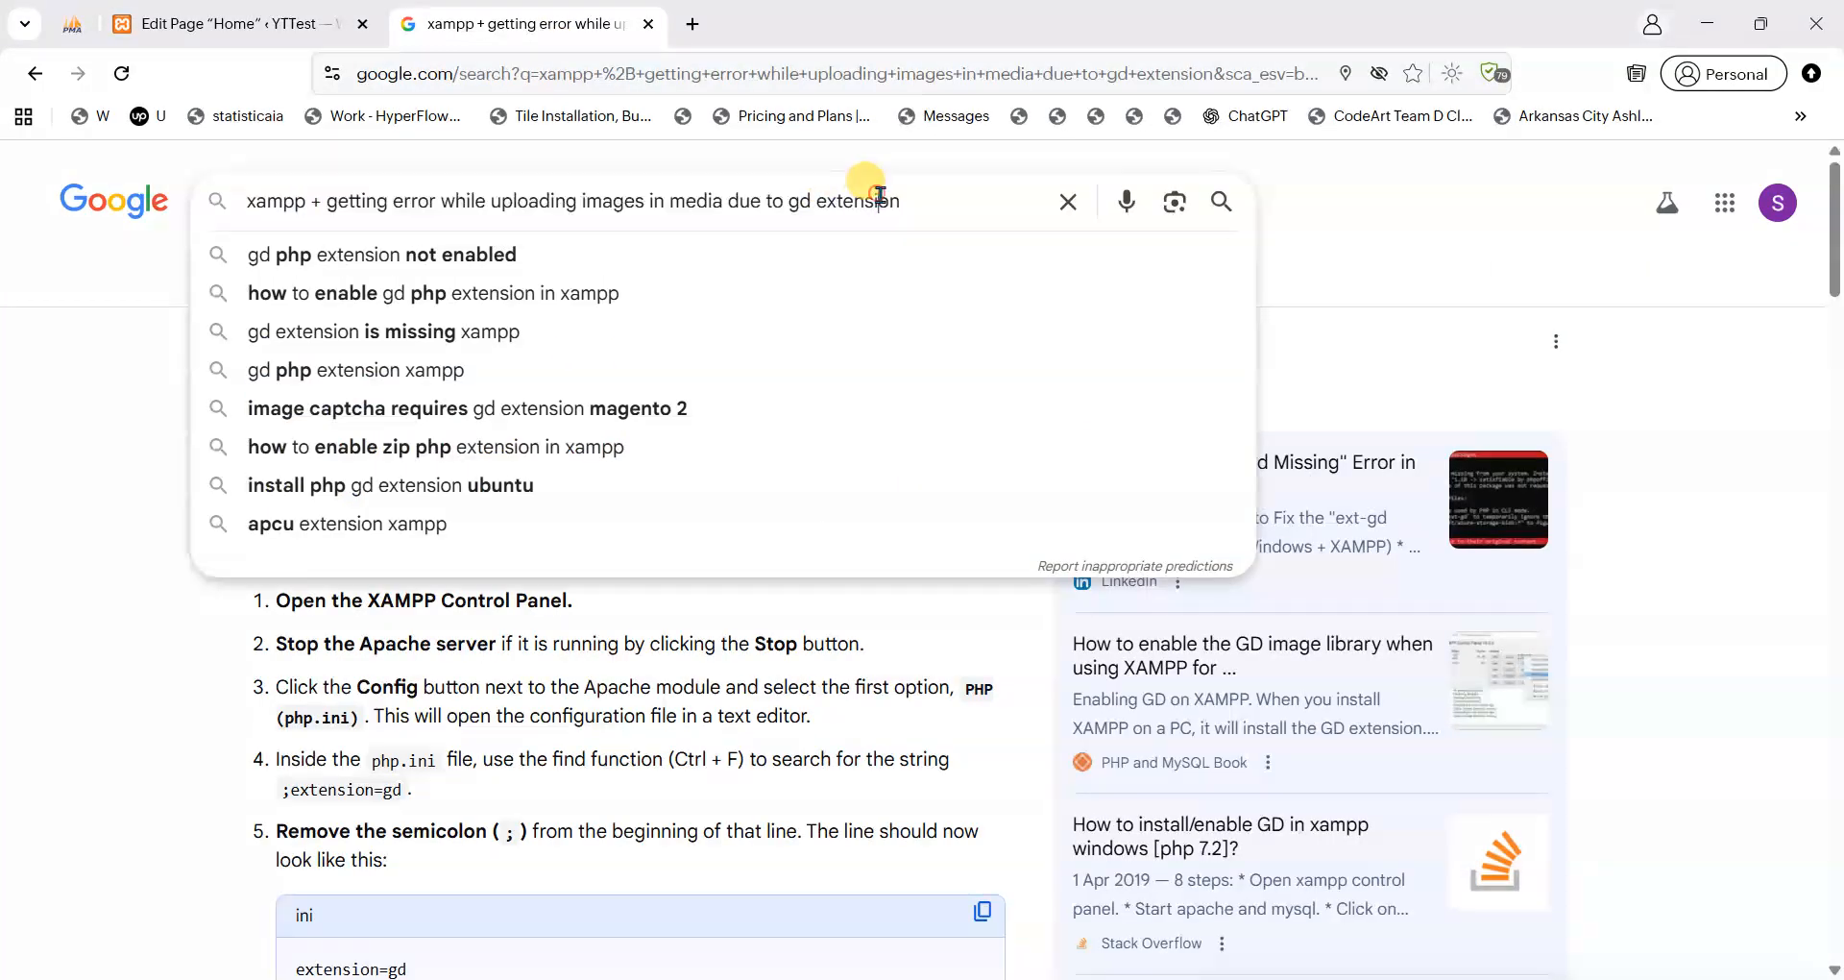
{"action": "left_click_drag", "start_coordinate": [914, 197], "coordinate": [327, 205]}
{"action": "left_click", "coordinate": [124, 413]}
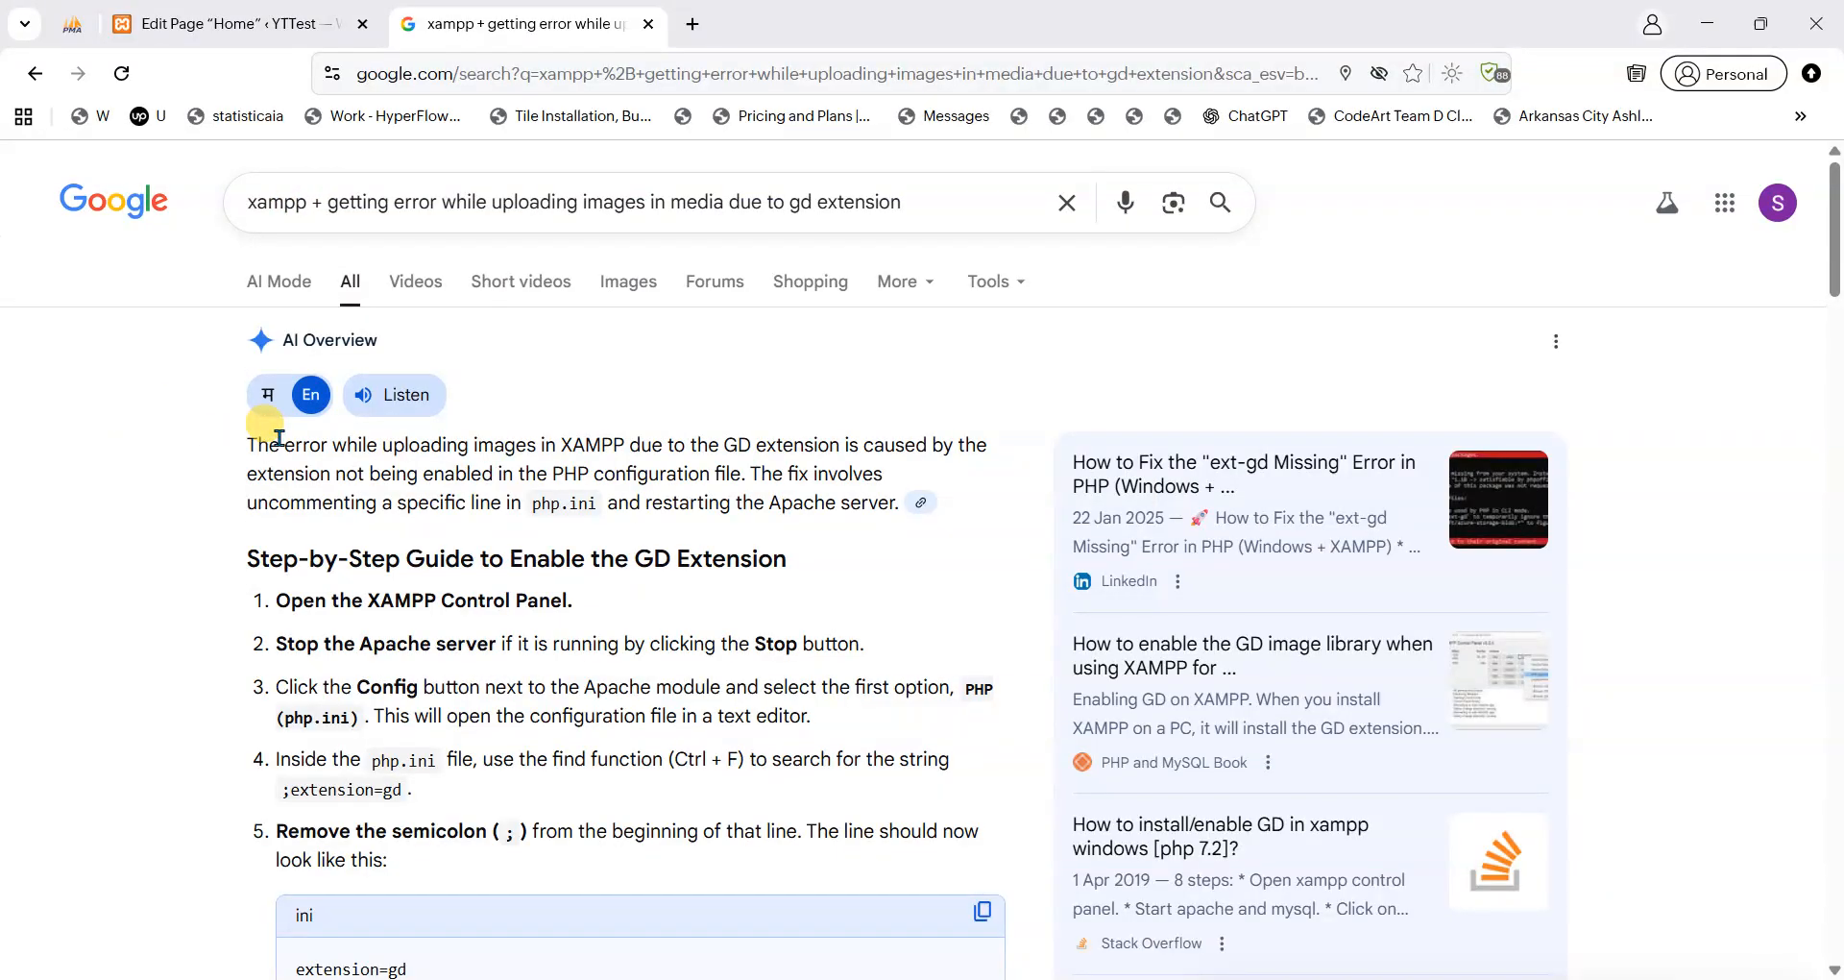
Return to the Home page editor and save the page with its new image.
{"action": "left_click", "coordinate": [279, 10]}
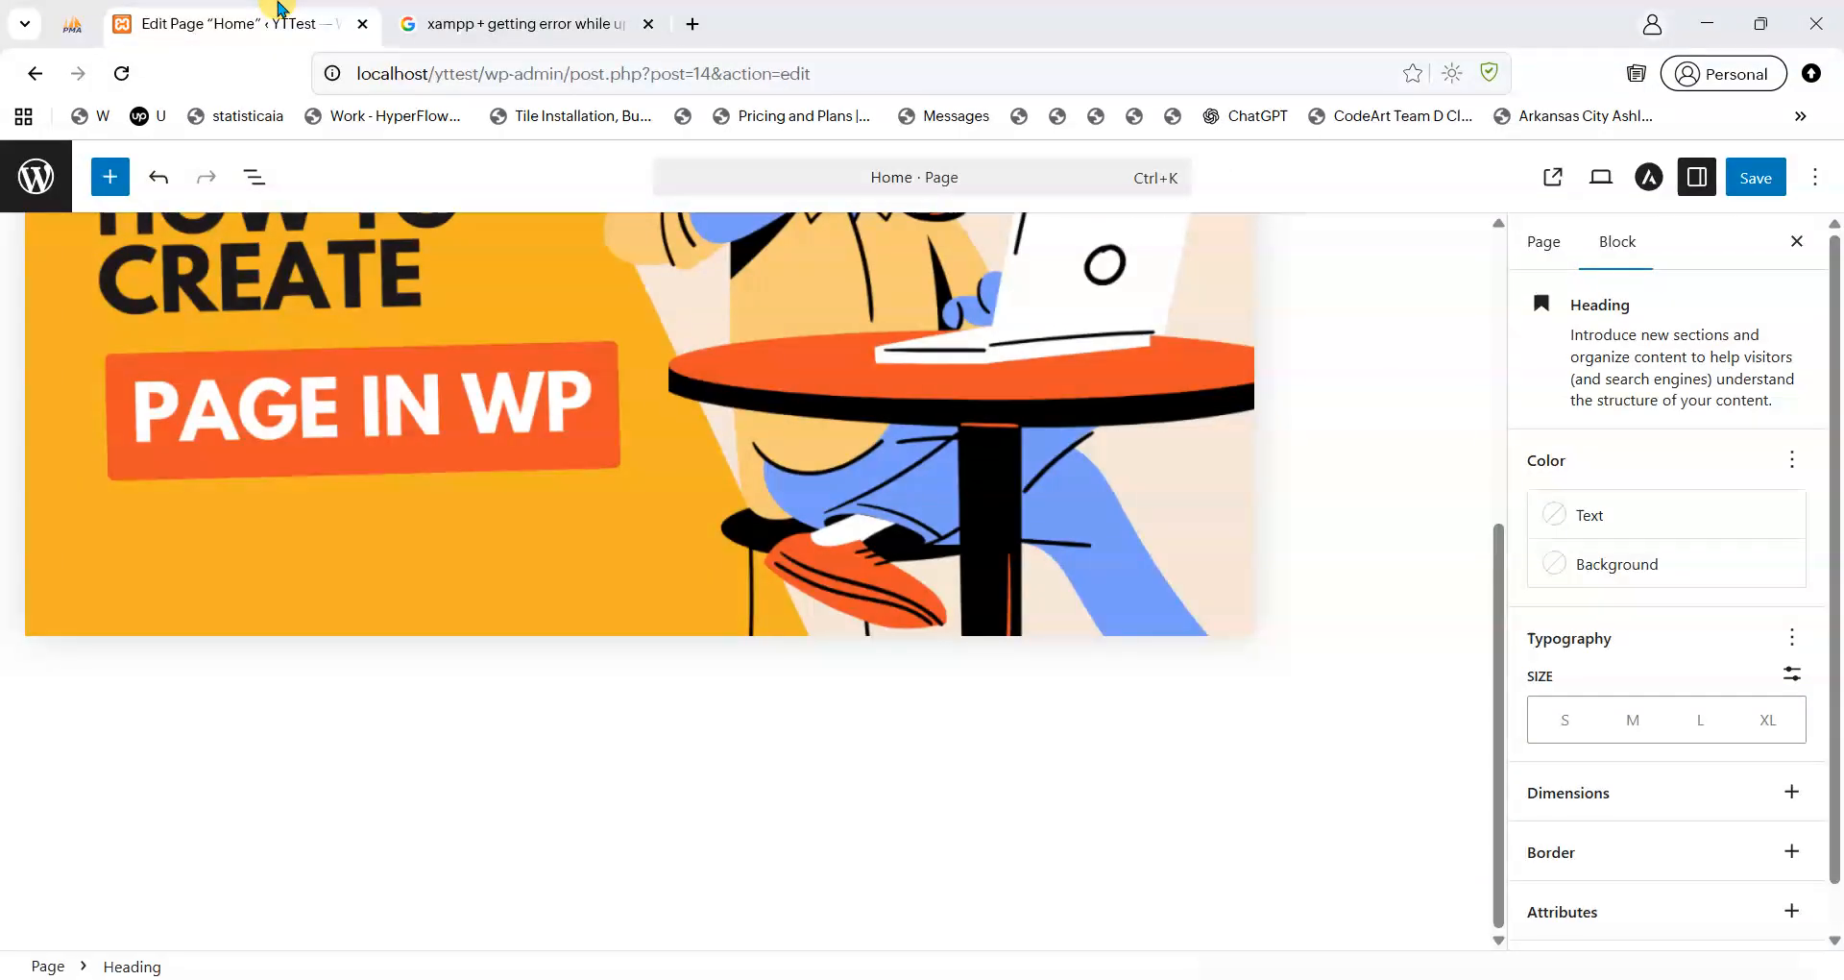
{"action": "left_click", "coordinate": [1756, 178]}
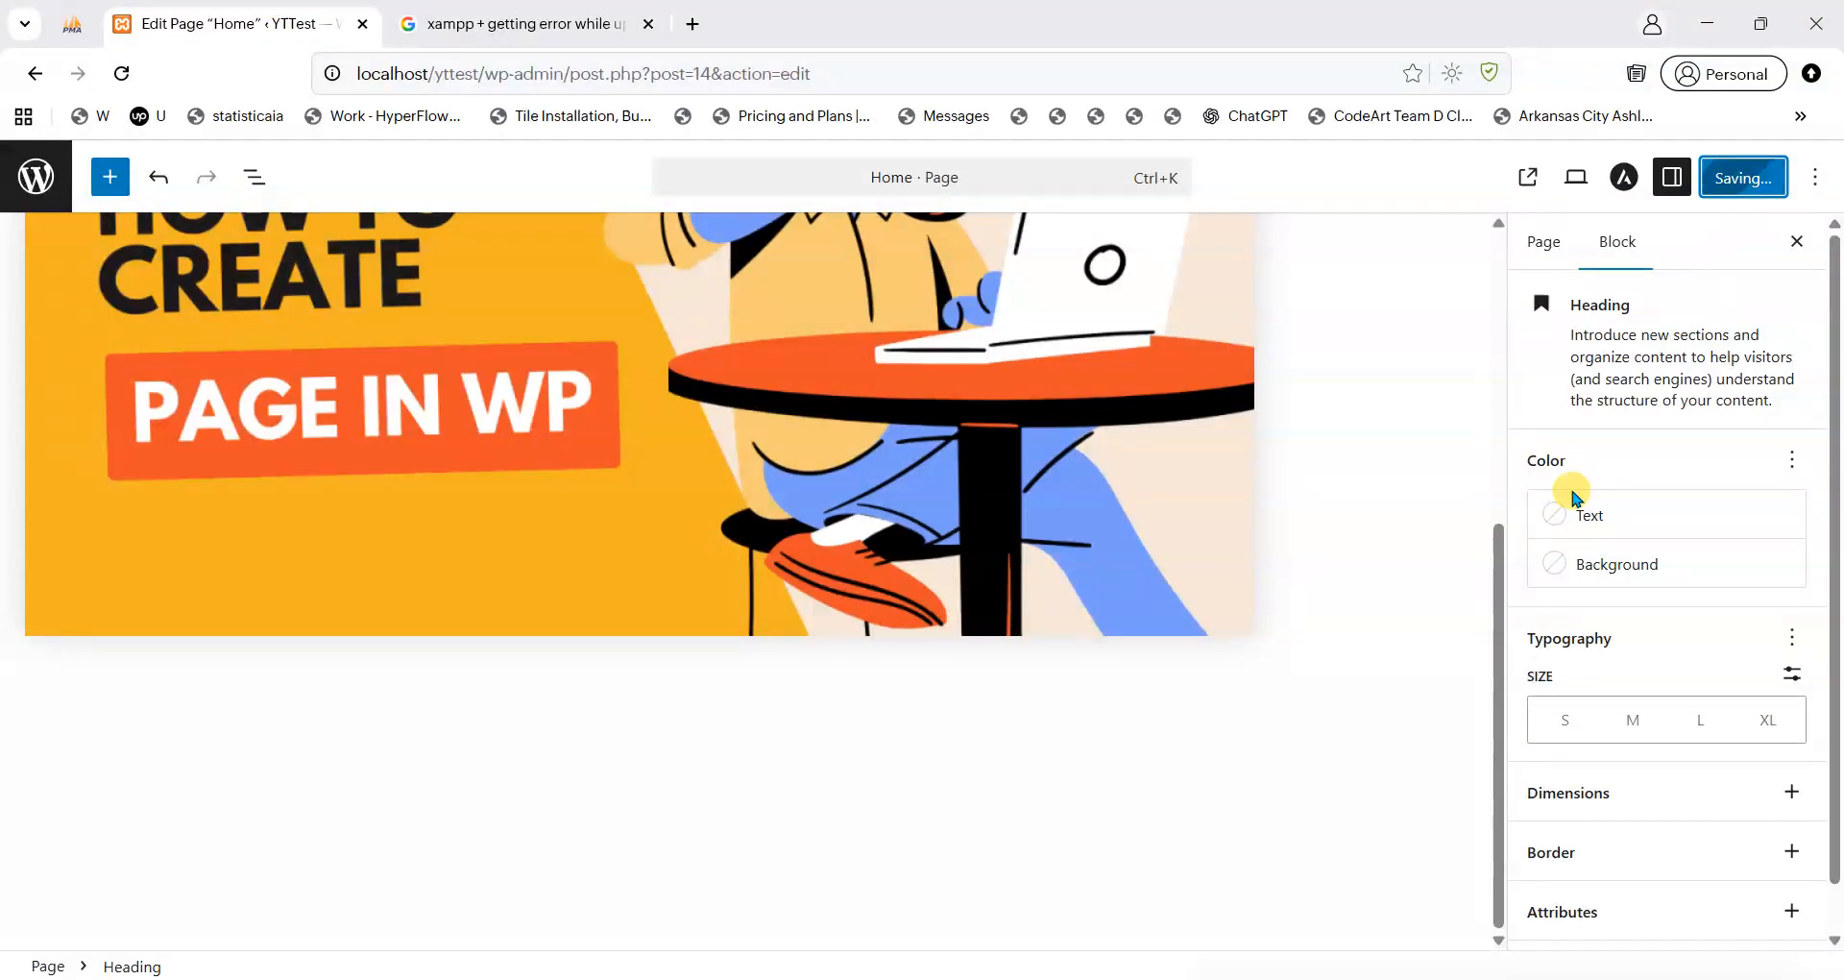